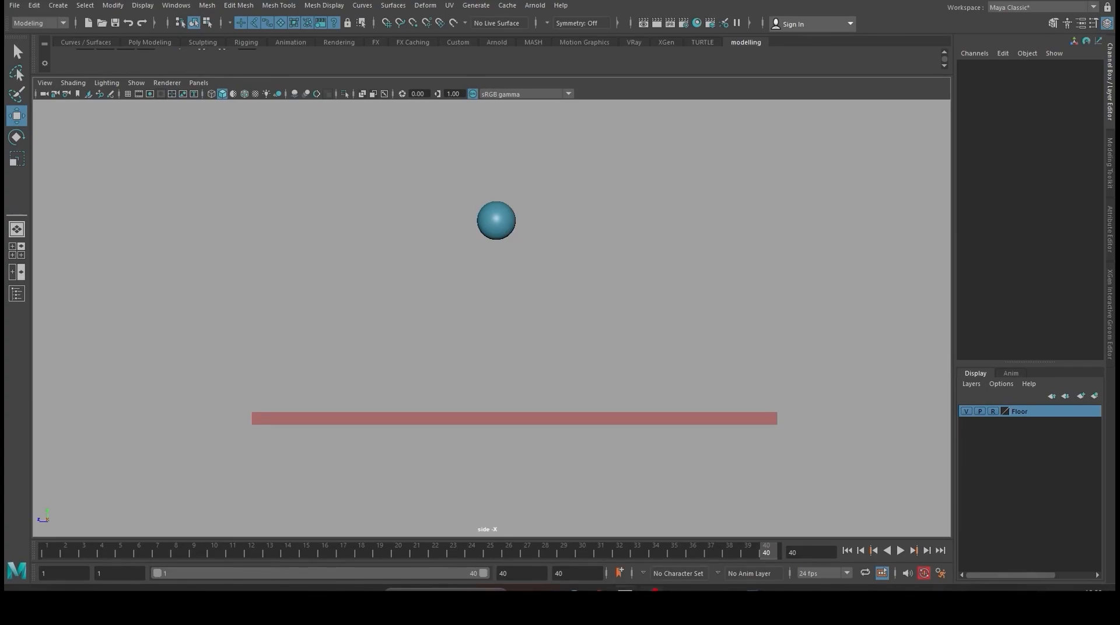
- Select the ball and set a keyframe on all its channels at frame 1
scroll(620, 290, up, 2)
scroll(620, 290, down, 2)
scroll(620, 292, up, 2)
alt+middle_drag(620, 292, 625, 312)
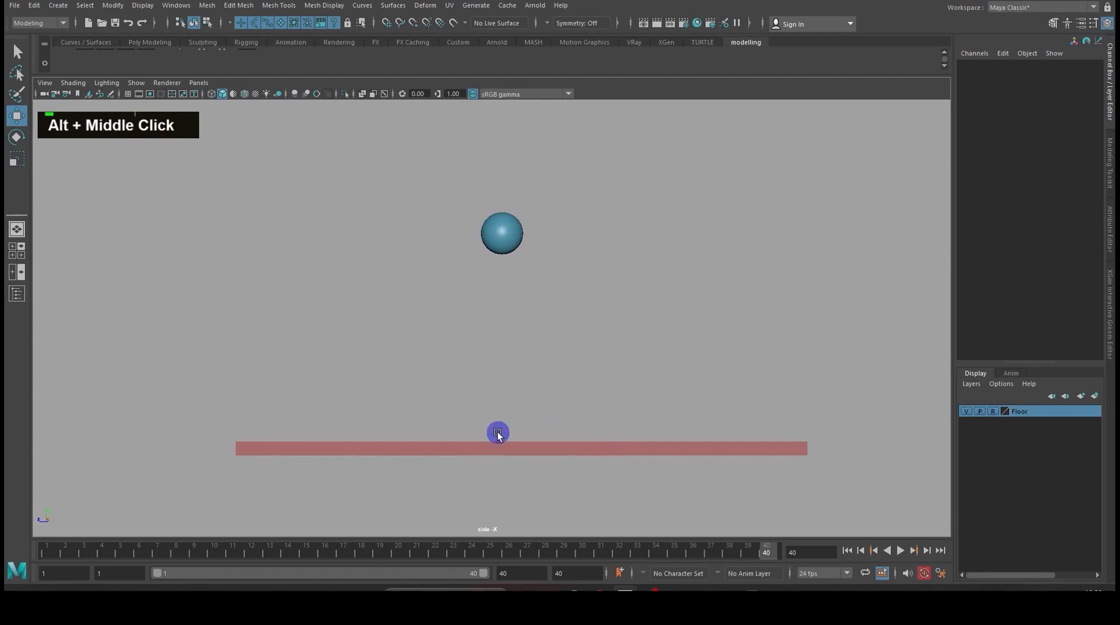
click(503, 236)
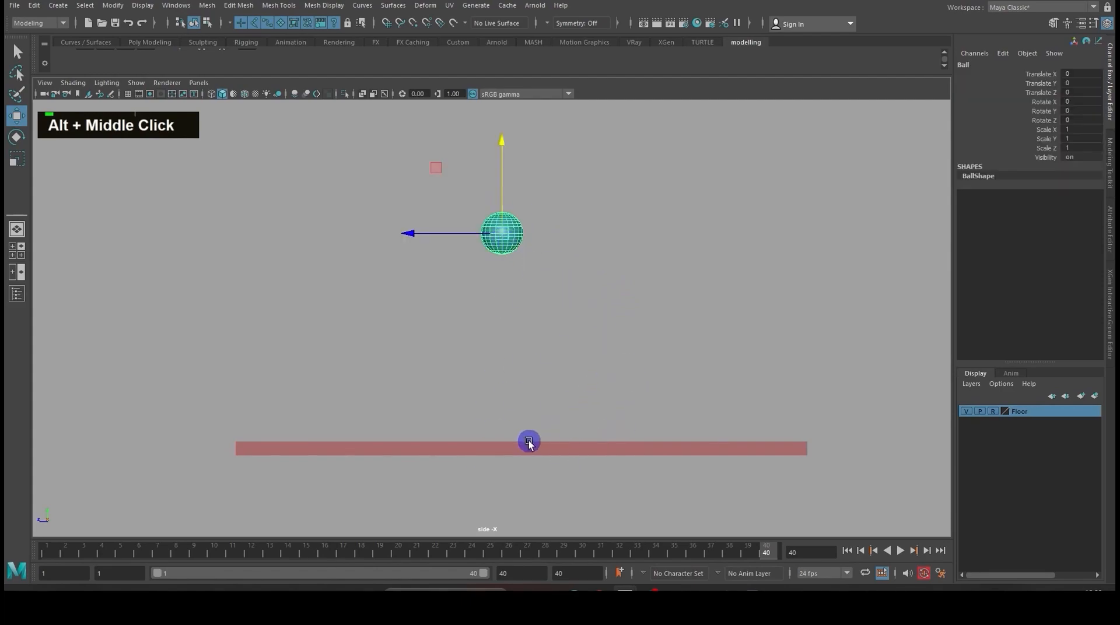
mouse_move(209, 559)
mouse_down()
mouse_move(70, 557)
mouse_move(768, 560)
mouse_move(45, 557)
mouse_up()
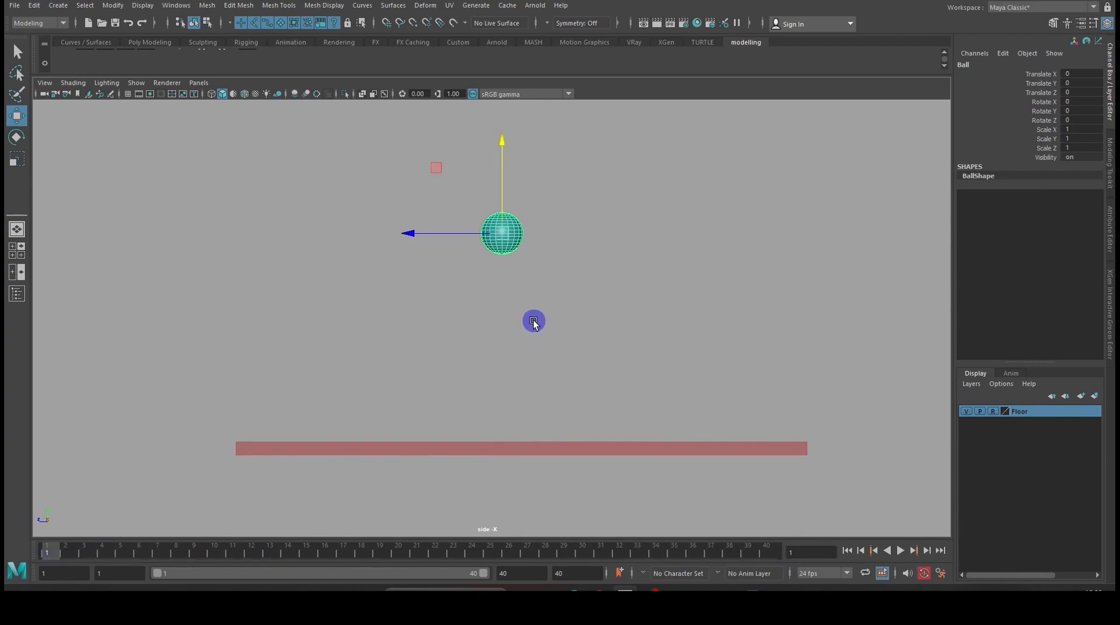
key(s)
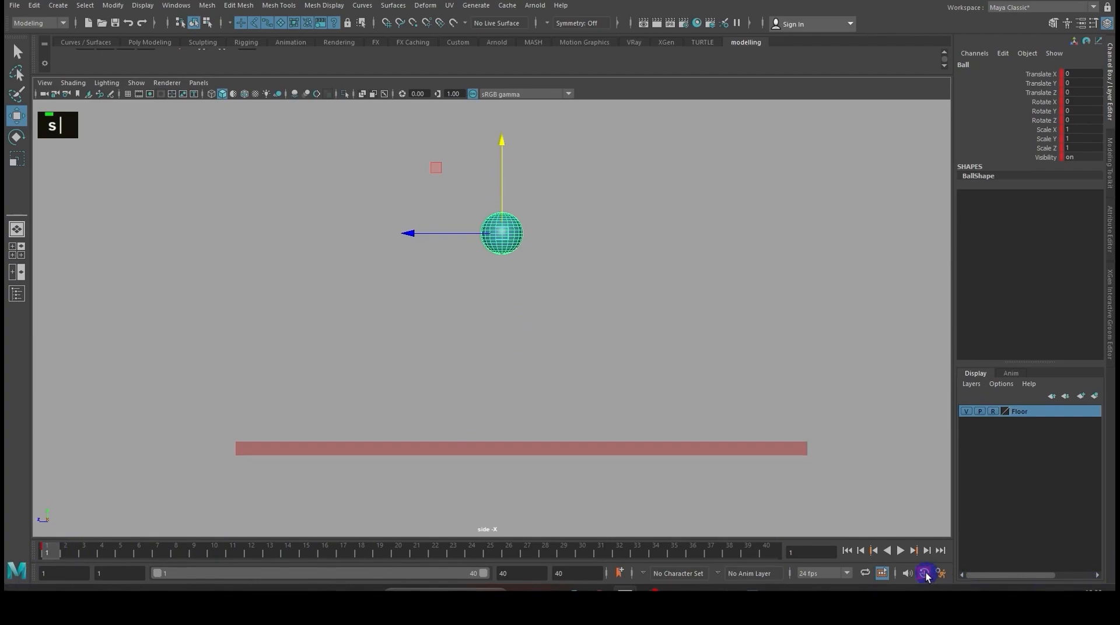
- Copy the ball's frame 1 keyframe, paste it at frame 40, and play the animation briefly
right_click(51, 554)
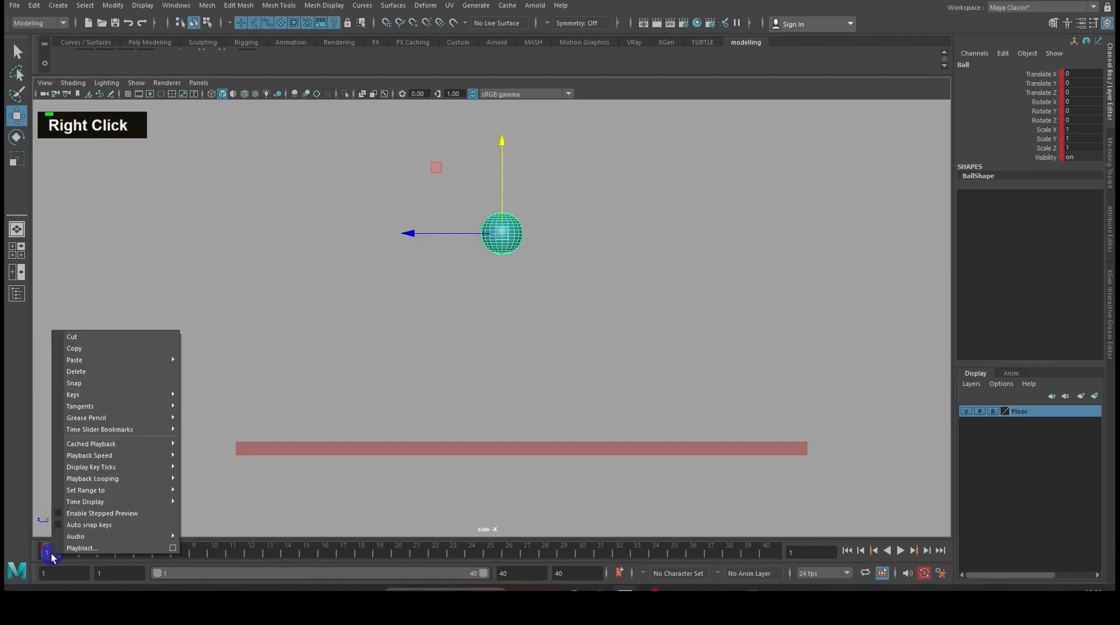
click(101, 349)
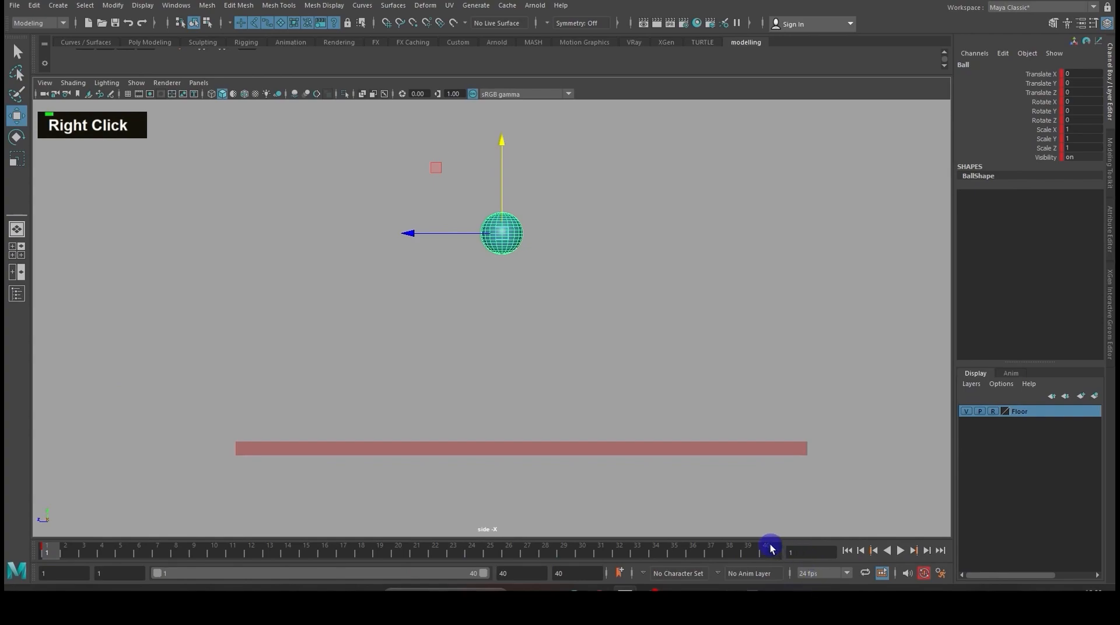
click(767, 548)
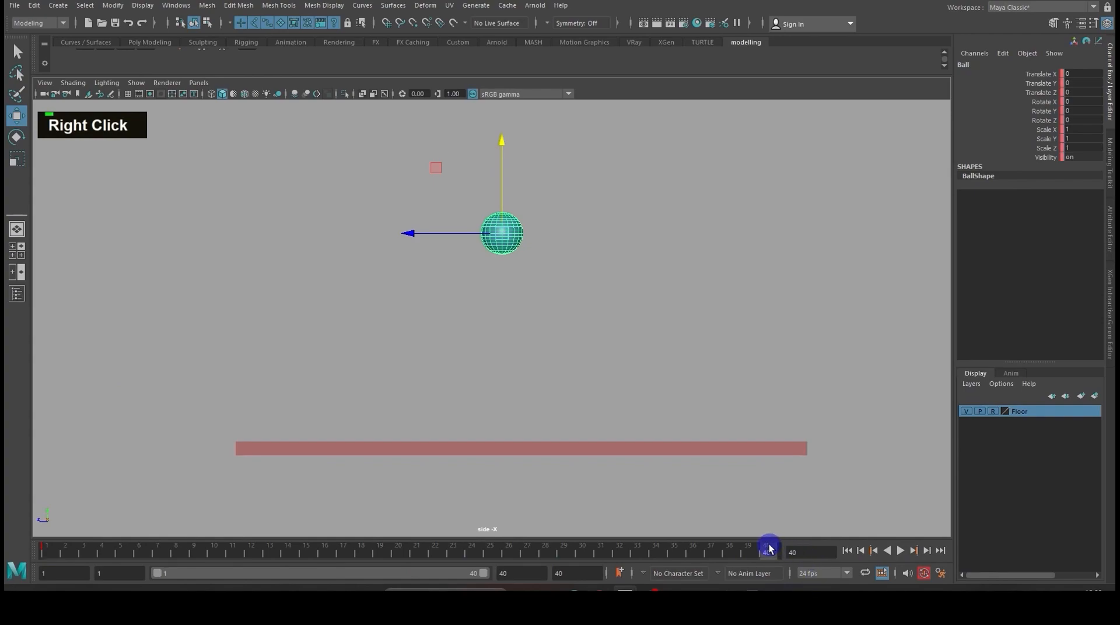
right_click(769, 548)
mouse_move(808, 350)
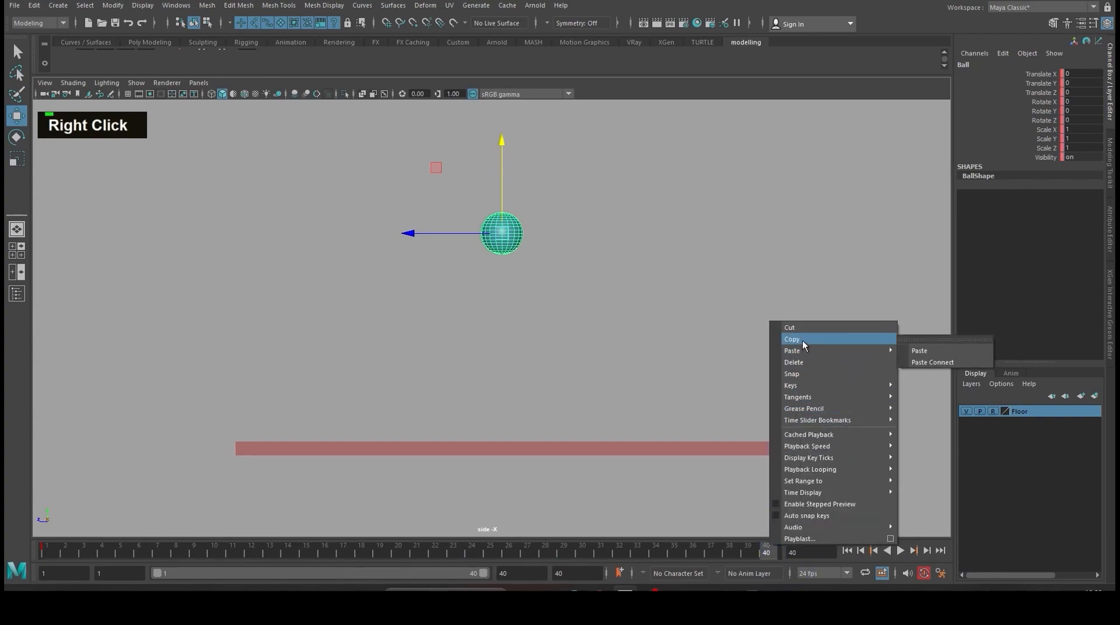
click(914, 350)
click(899, 551)
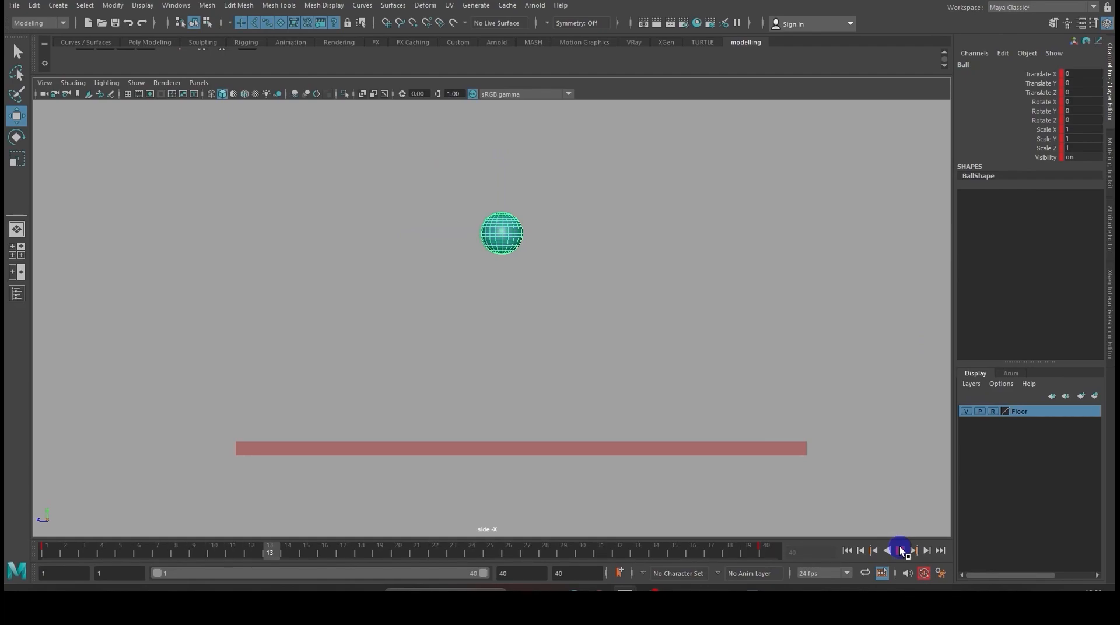
click(899, 548)
- Lower the ball onto the floor at frame 20, Translate Y about -13.78, and key all its channels
drag(411, 559, 402, 554)
click(503, 144)
drag(503, 144, 501, 322)
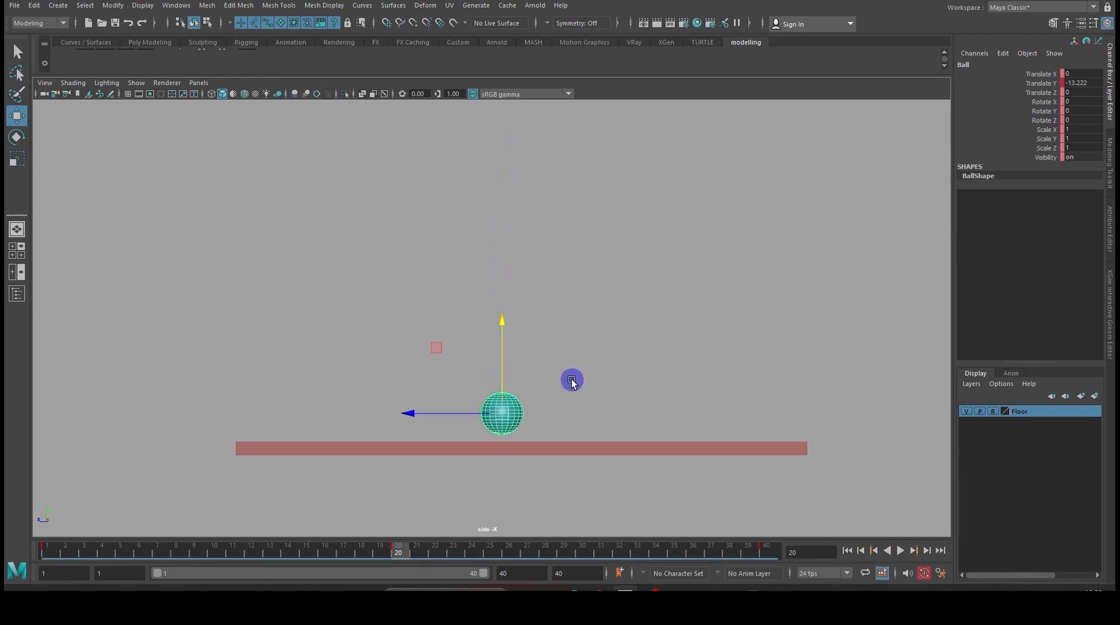
scroll(572, 379, up, 5)
scroll(572, 380, down, 4)
scroll(507, 274, up, 2)
drag(489, 222, 494, 257)
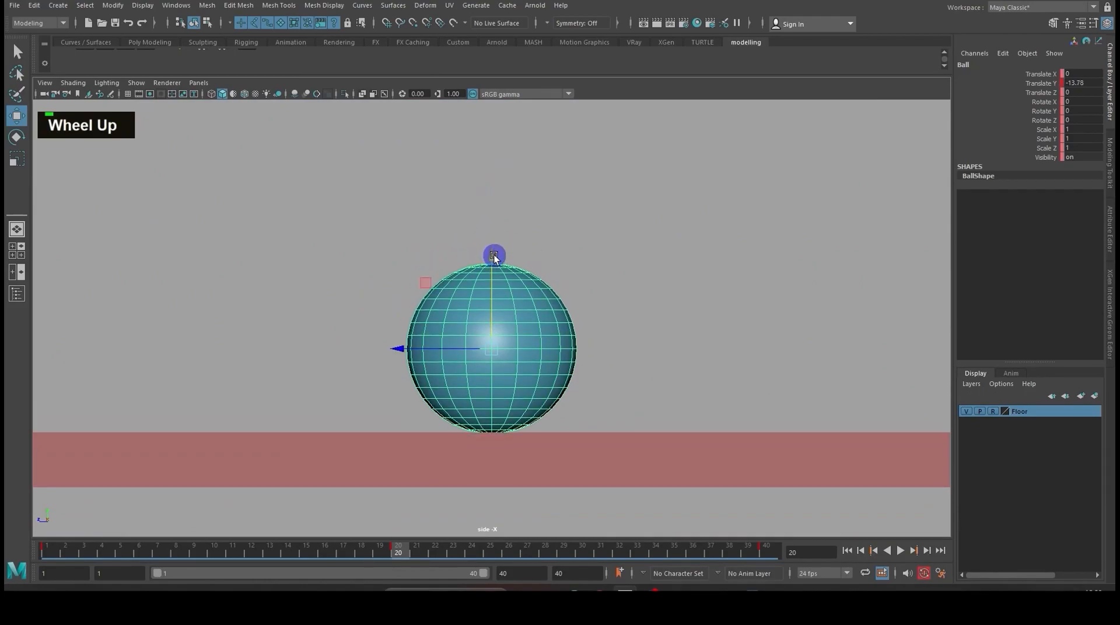
key(s)
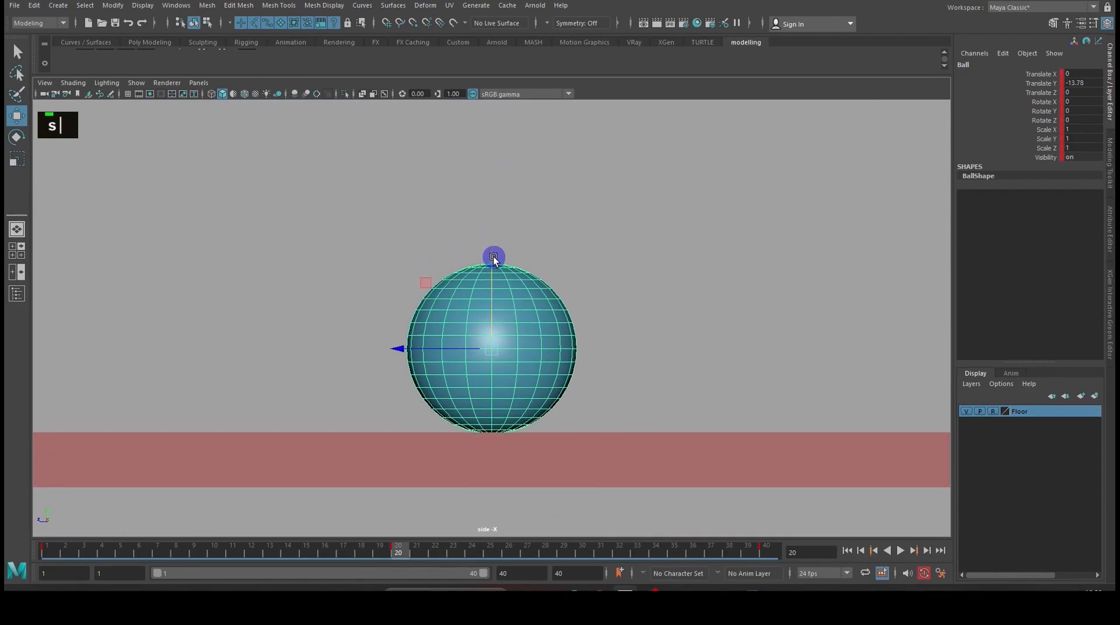
- Deselect the ball and play the animation from the first frame to check the drop and rebound
drag(270, 547, 490, 547)
scroll(546, 441, down, 6)
click(677, 237)
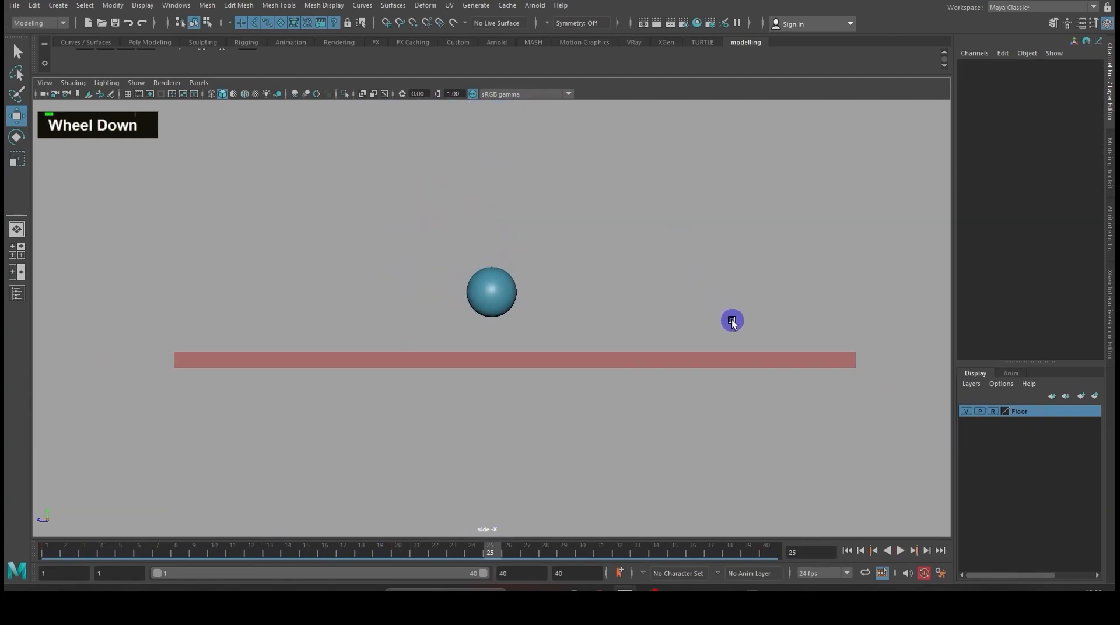
alt+middle_drag(677, 287, 678, 357)
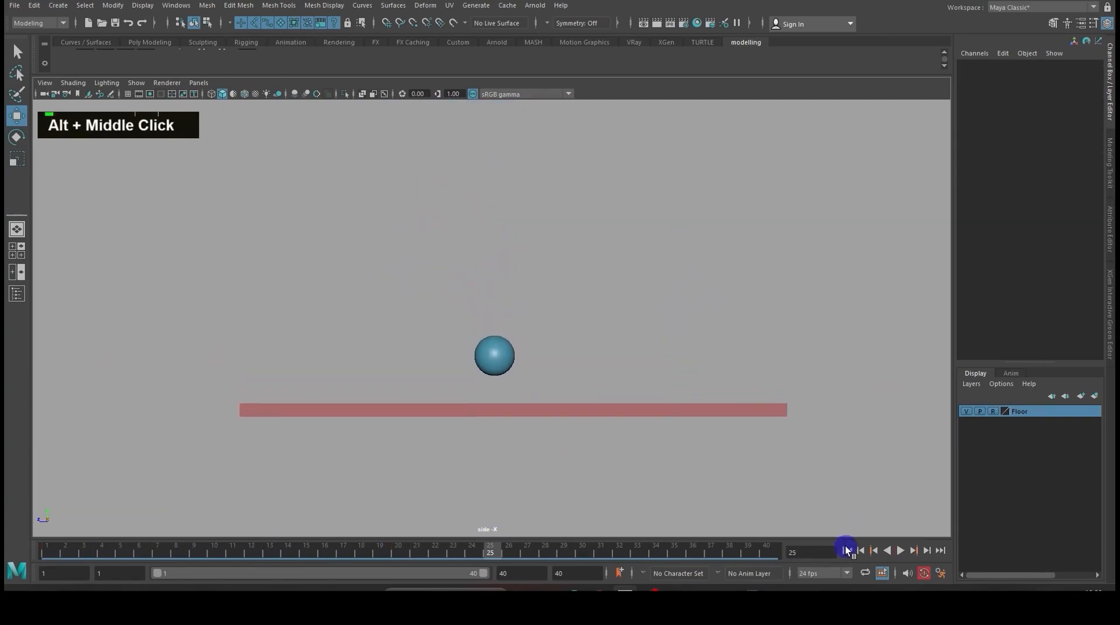
click(846, 551)
click(903, 551)
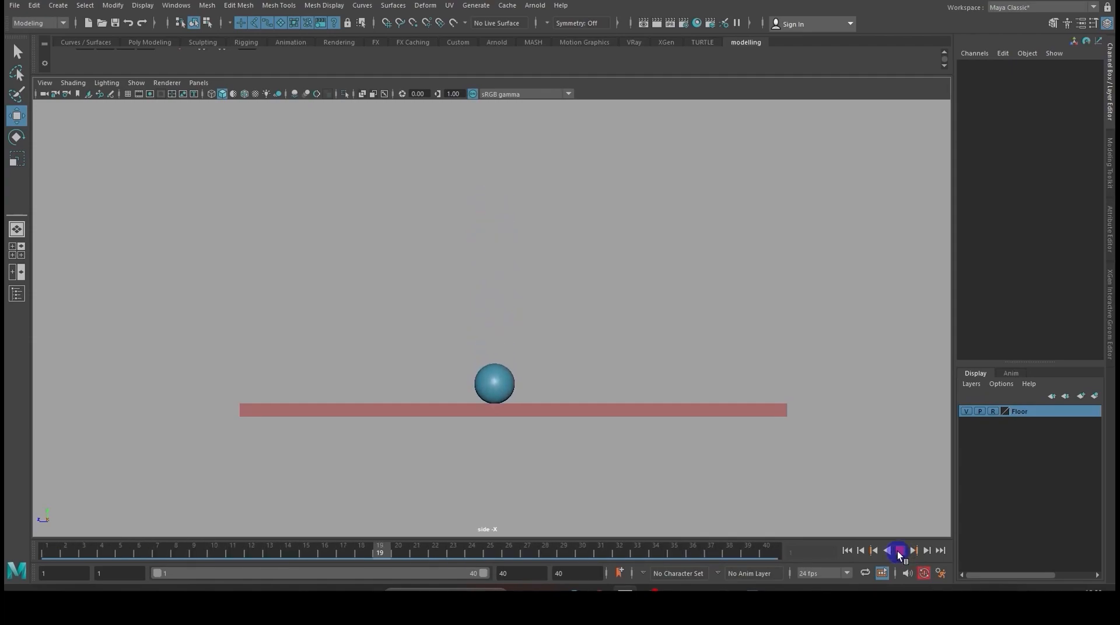
click(897, 551)
- Squash the ball at frame 20 by setting its Scale Y to 0.7
click(500, 234)
drag(360, 551, 398, 550)
scroll(461, 513, up, 1)
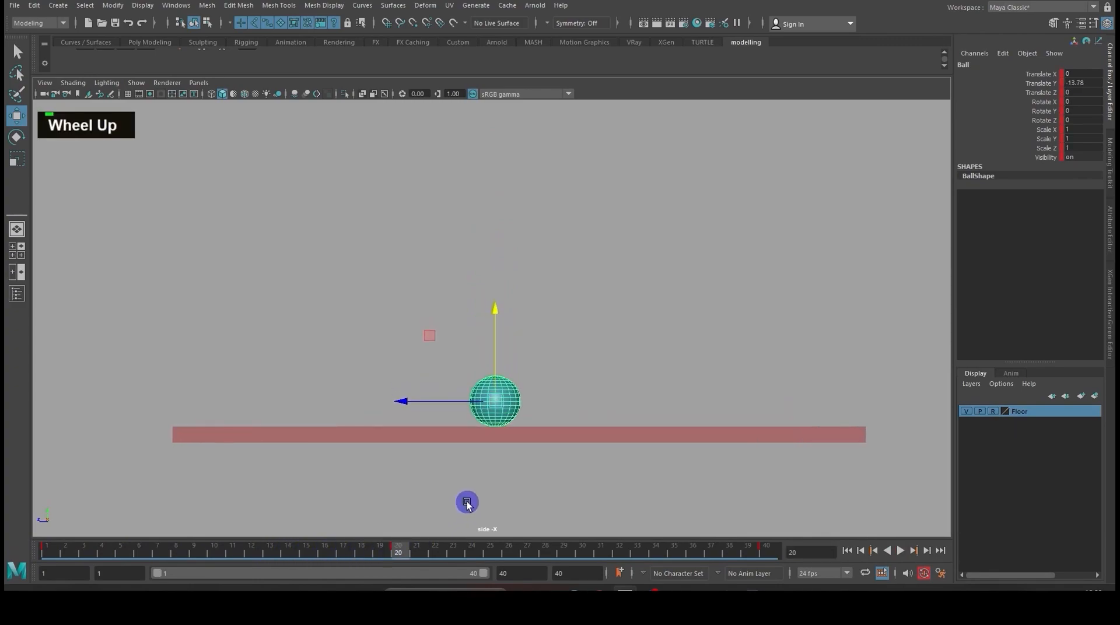
alt+scroll(488, 505, up, 3)
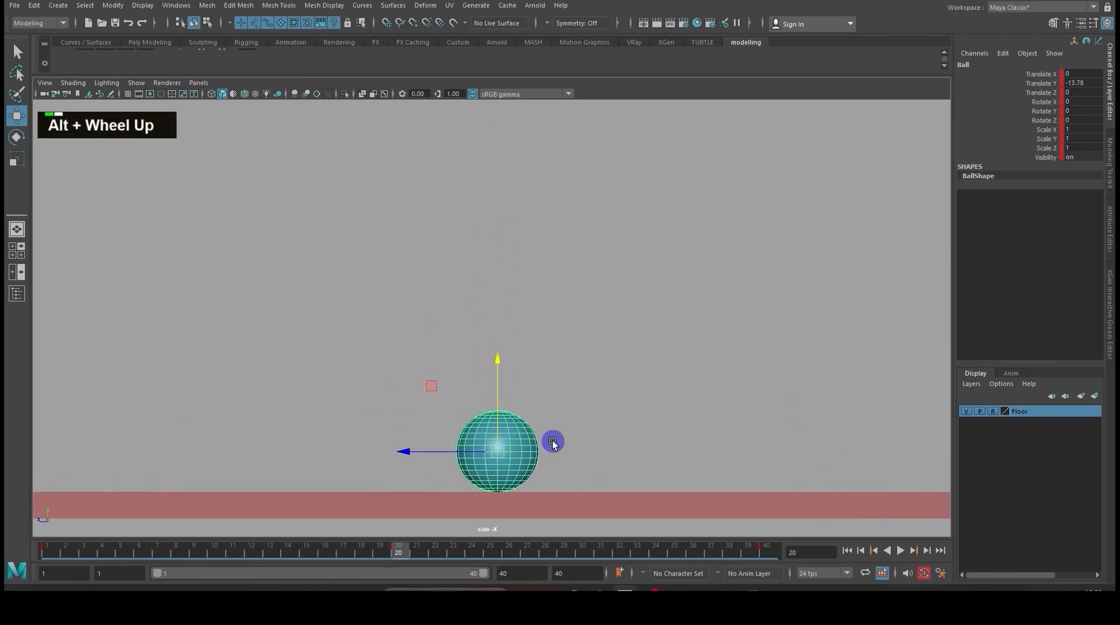
alt+middle_click(581, 409)
alt+middle_drag(581, 407, 583, 345)
click(565, 355)
click(517, 382)
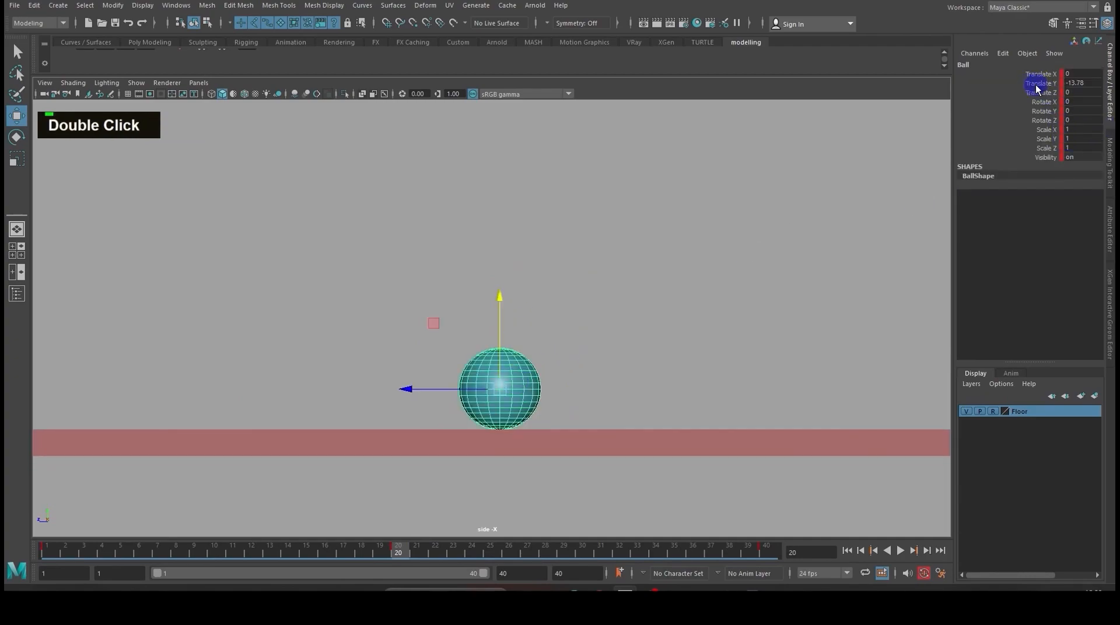
drag(1044, 130, 1043, 143)
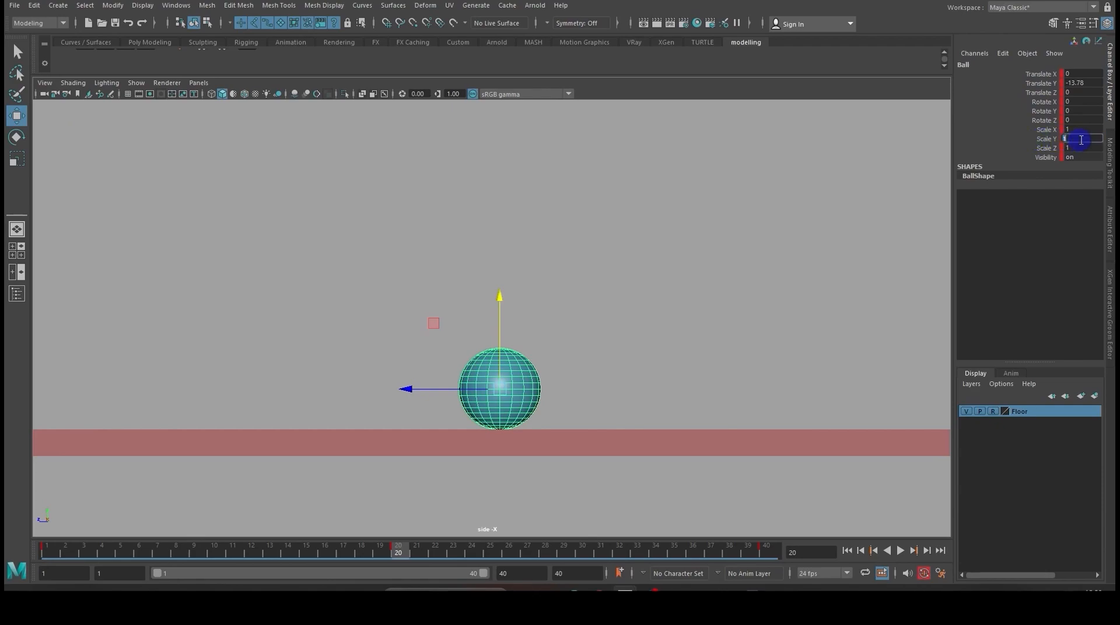
text(.)
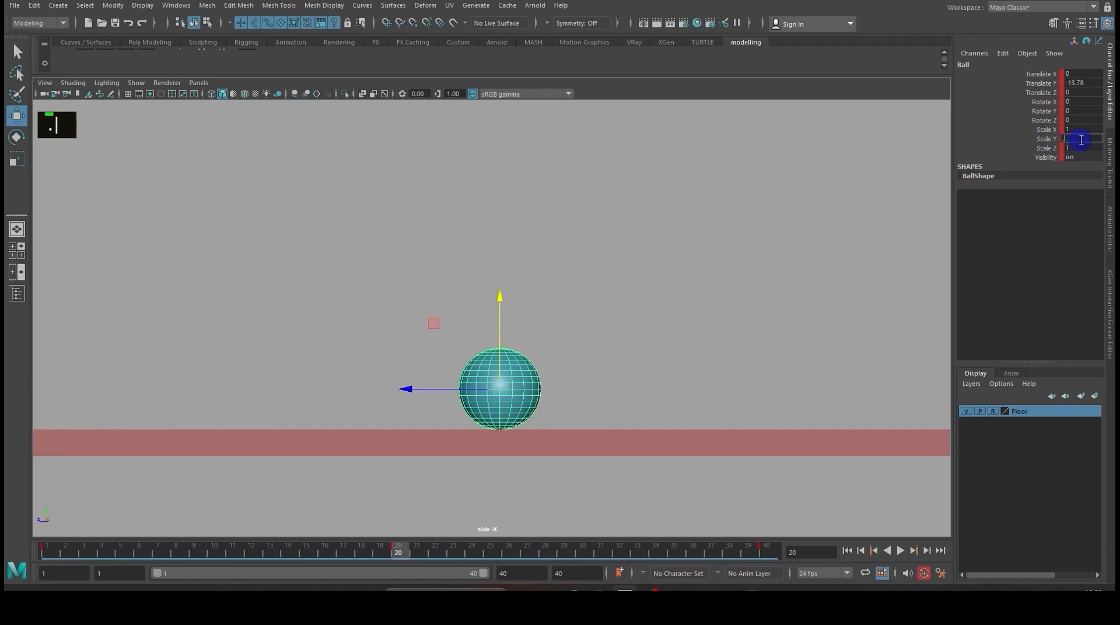
text(7)
key(Return)
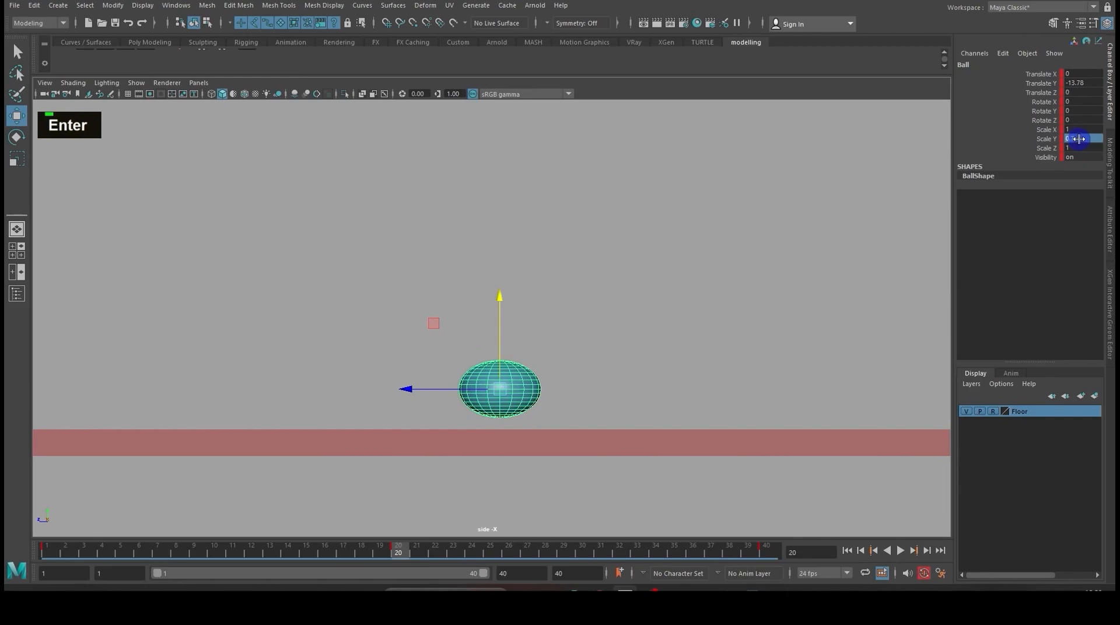
- Widen the squashed ball in the perspective view by setting Scale X and Scale Z to 1.3
key(space)
drag(666, 341, 632, 355)
scroll(648, 306, down, 3)
alt+scroll(595, 364, up, 5)
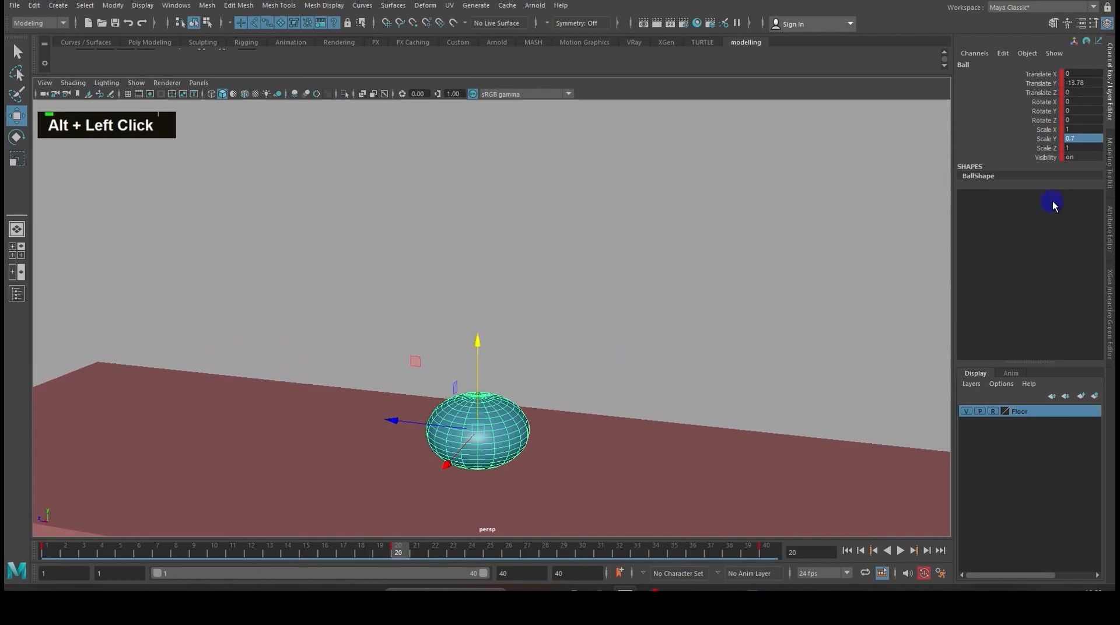
click(1081, 129)
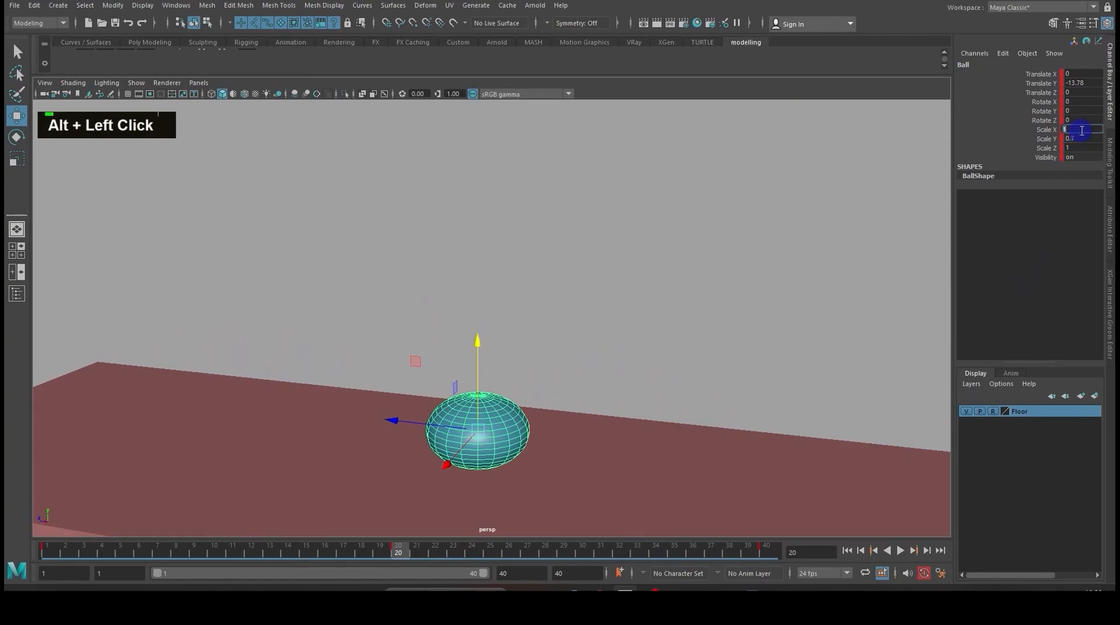
text(1.3)
key(Return)
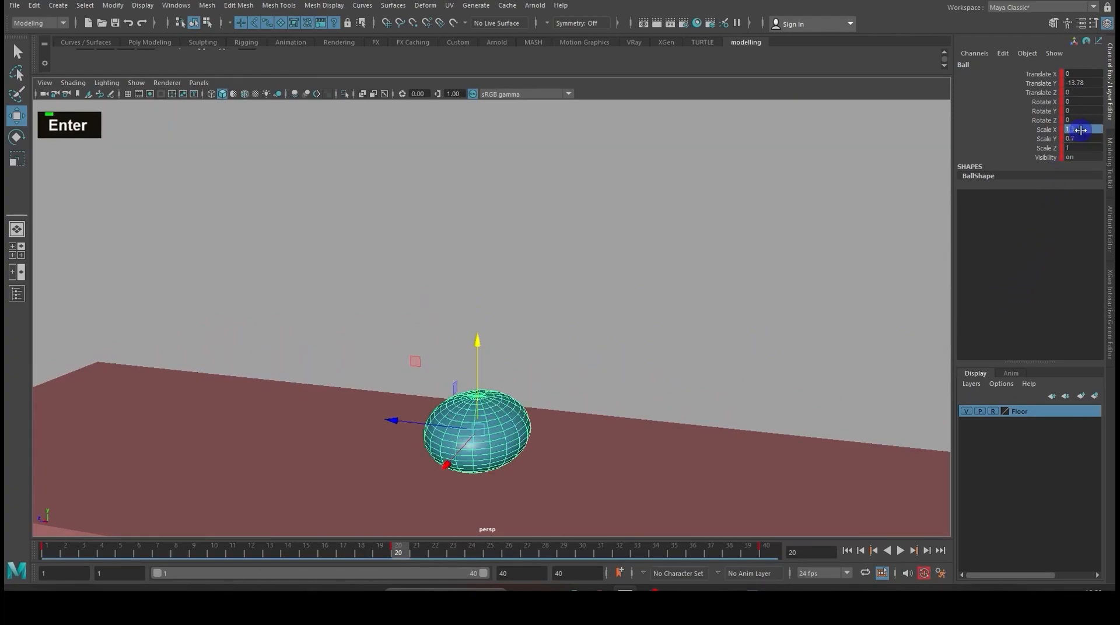
click(1083, 147)
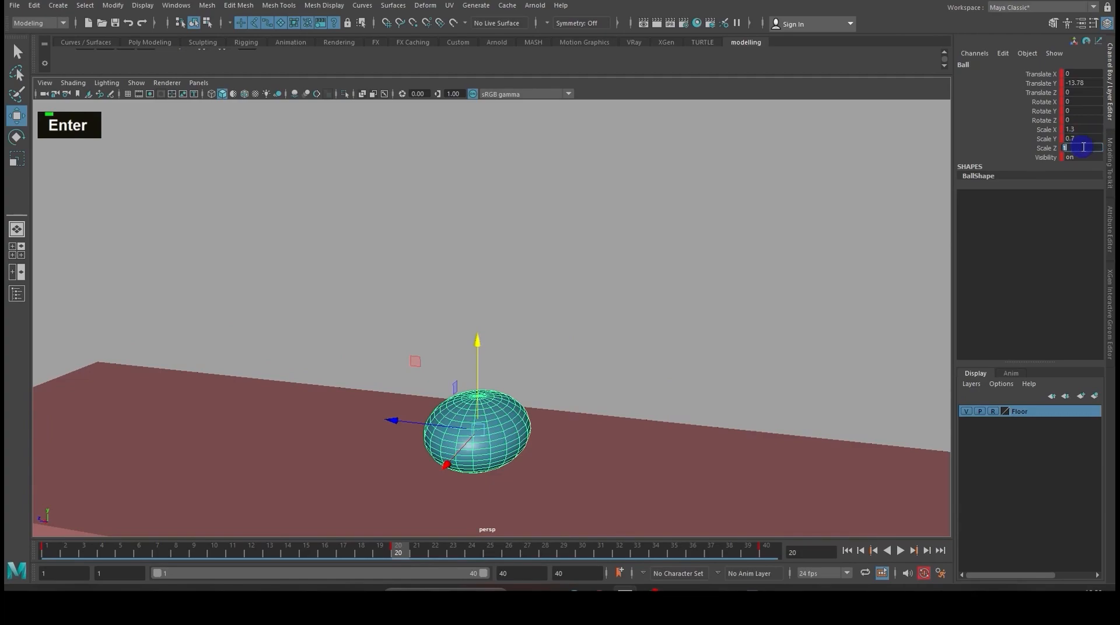
text(1.3)
key(Return)
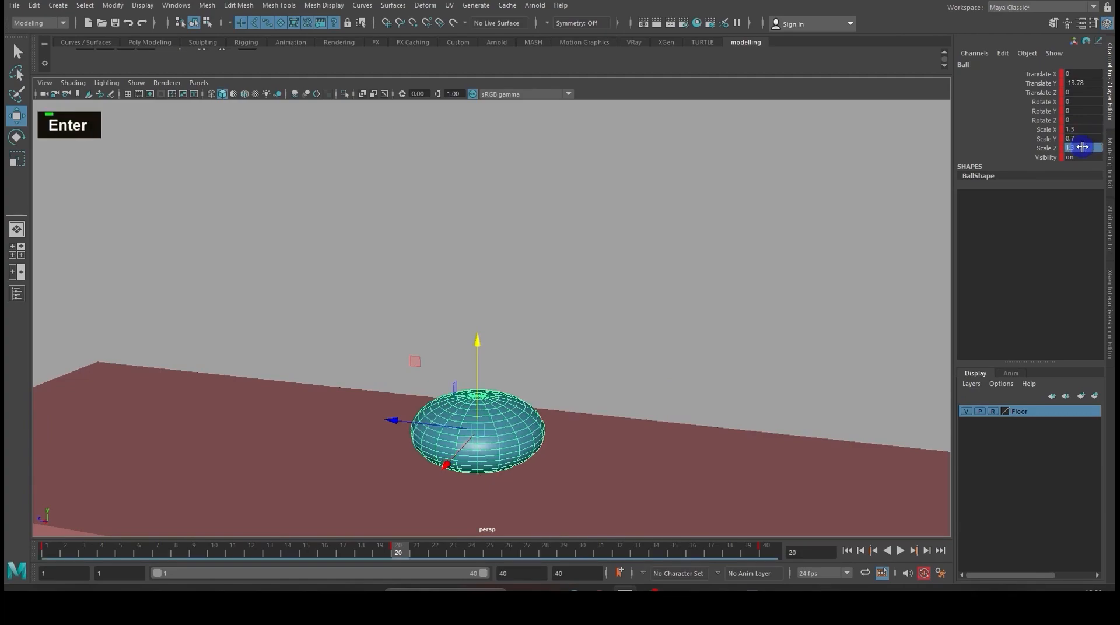
- Lower the squashed ball in the side view until it touches the floor, Translate Y about -14.21
click(536, 347)
click(500, 415)
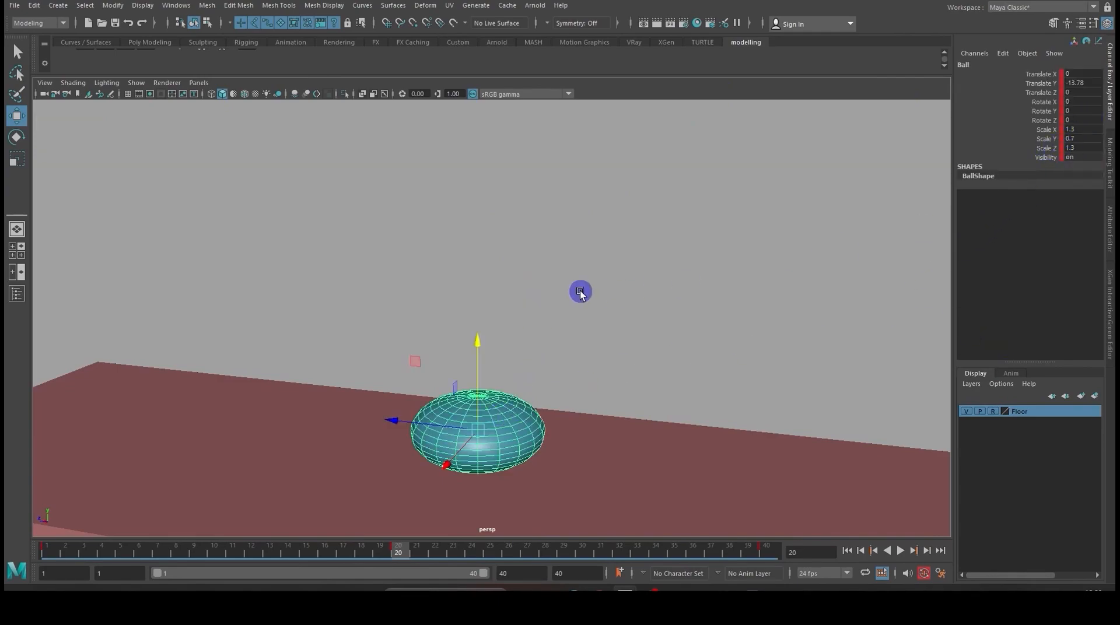
key(space)
drag(581, 294, 621, 305)
scroll(586, 318, up, 2)
key(space)
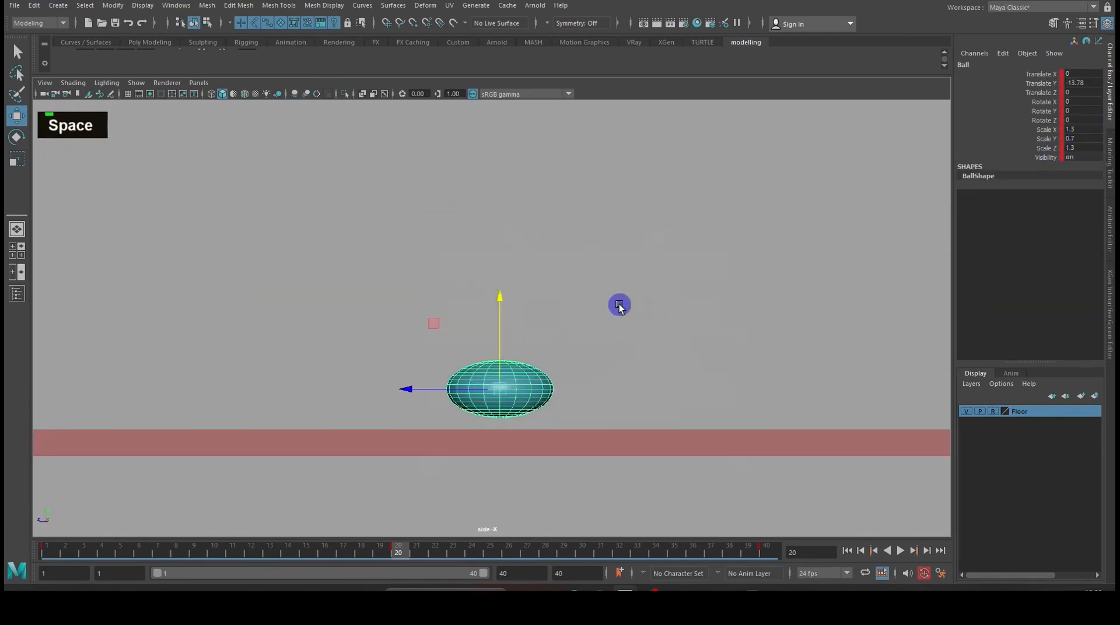
scroll(568, 395, up, 2)
click(620, 330)
click(527, 401)
click(503, 320)
drag(503, 321, 500, 335)
- Deselect the ball and play back the animation to check the squash on impact
click(566, 328)
scroll(572, 330, down, 5)
alt+middle_drag(576, 323, 568, 378)
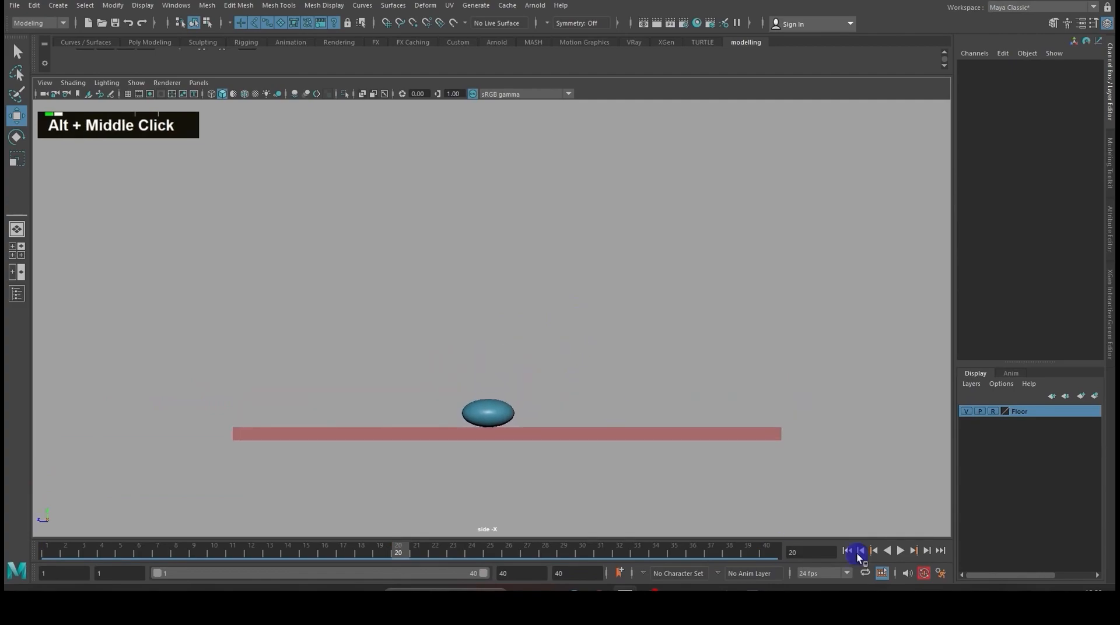
click(902, 551)
- Select the ball and set its Scale X to -0.7 at frame 18
click(487, 357)
drag(488, 553, 400, 556)
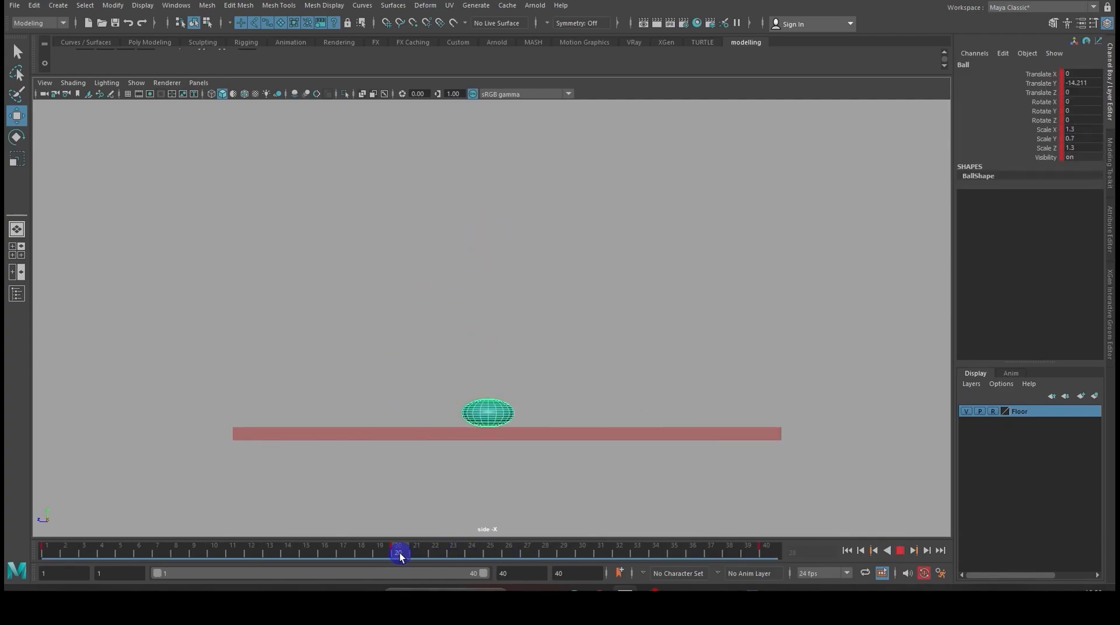
drag(400, 553, 369, 555)
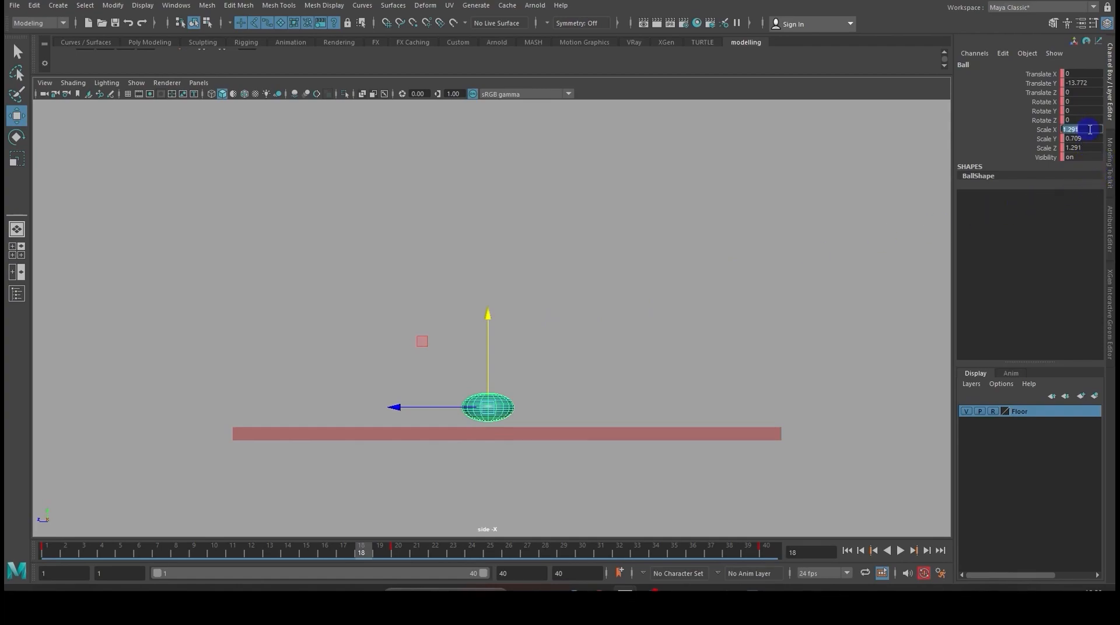
text(-)
key(Return)
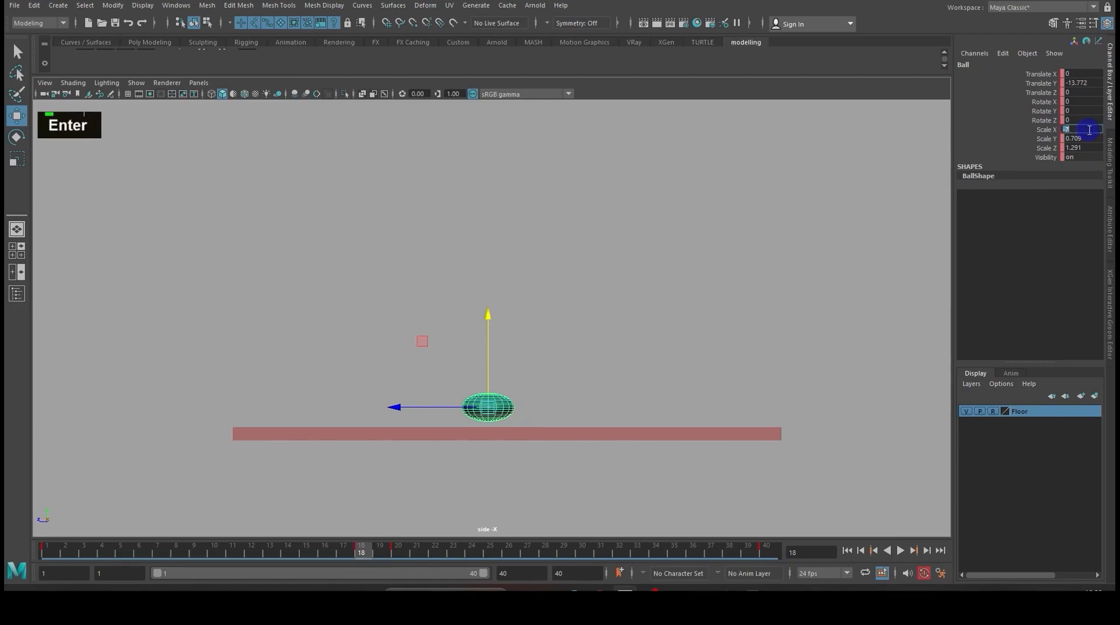
double_click(1053, 131)
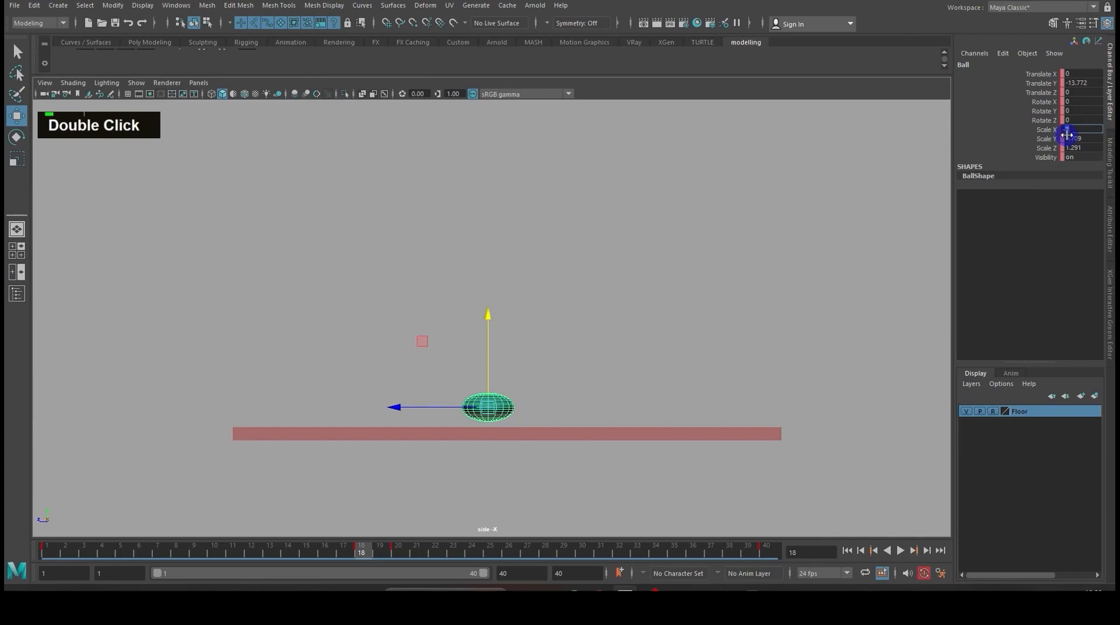
text(0.7)
key(Return)
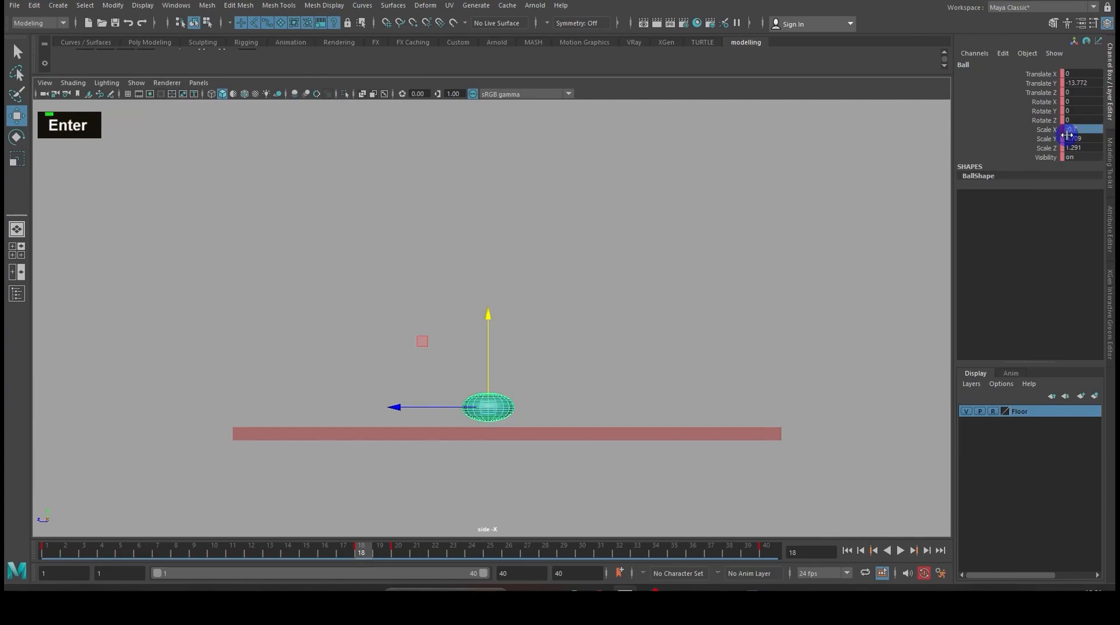
- Stretch the ball vertically at frame 18 by setting Scale Z to 0.7 and Scale Y to 1.3
double_click(1079, 148)
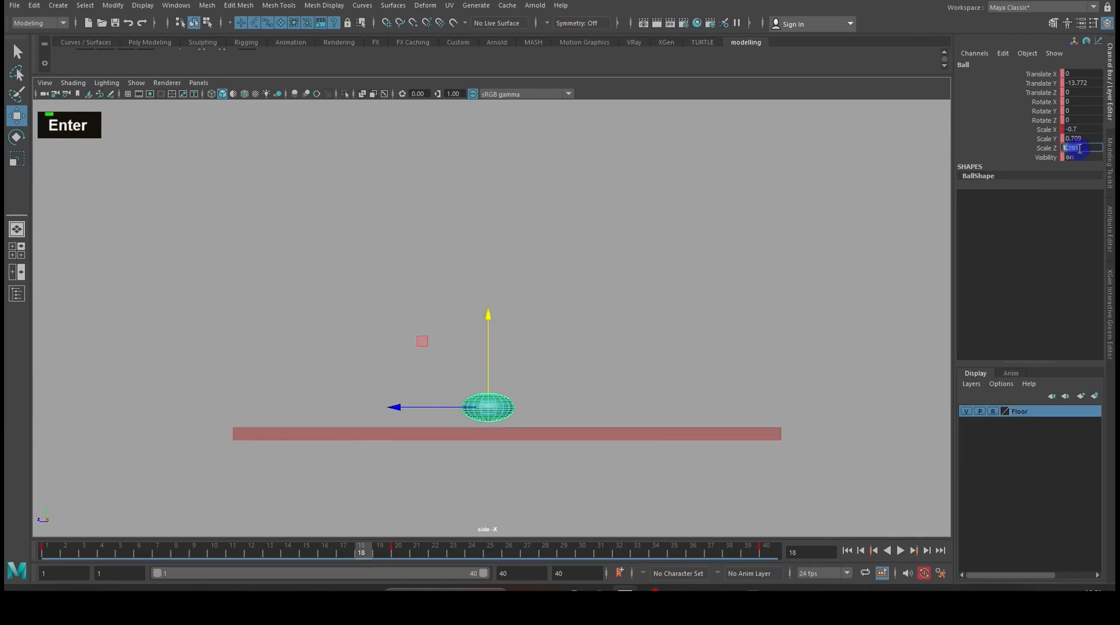
text(0.7)
key(Return)
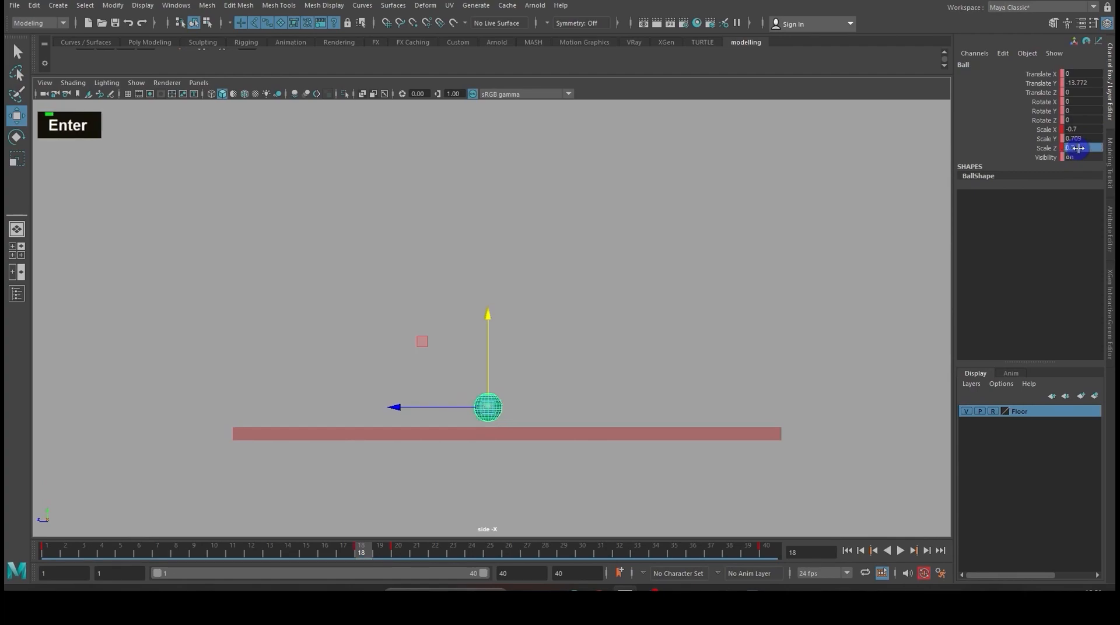
double_click(1084, 139)
text(1.3)
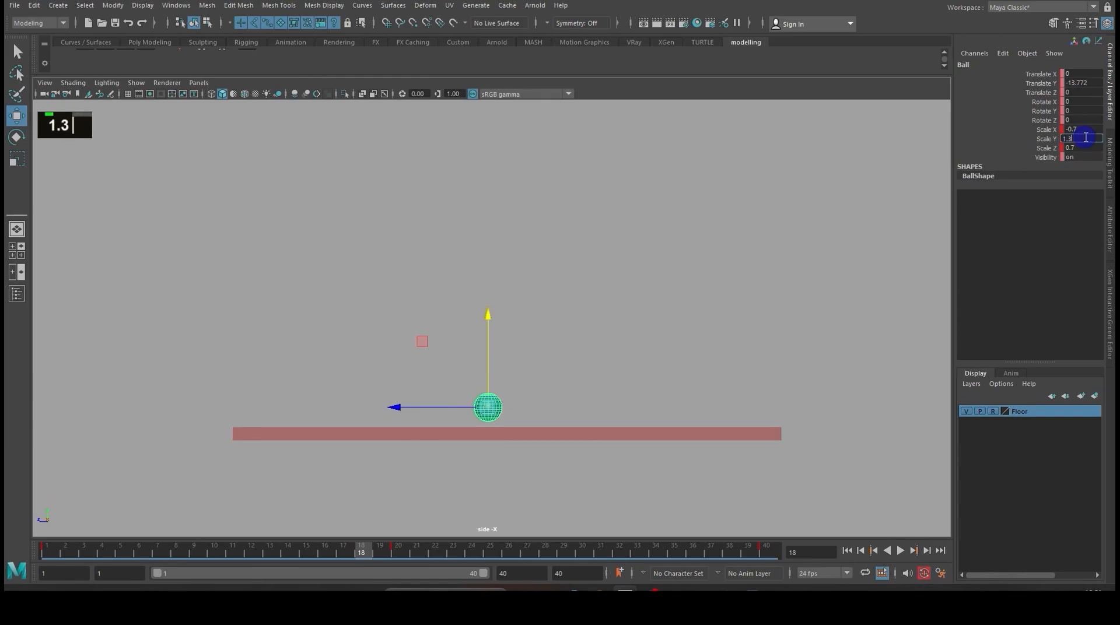
key(Return)
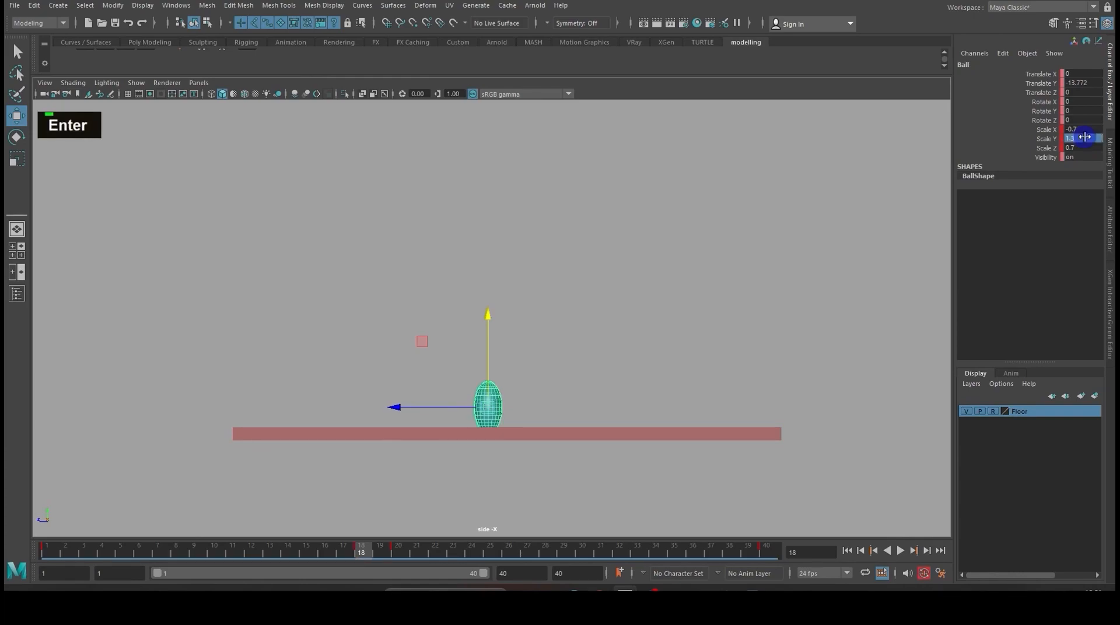
- Correct the stretched ball's Scale X to 0.7 at frame 18
double_click(1079, 130)
drag(1086, 129, 1054, 130)
text(0.7)
key(Return)
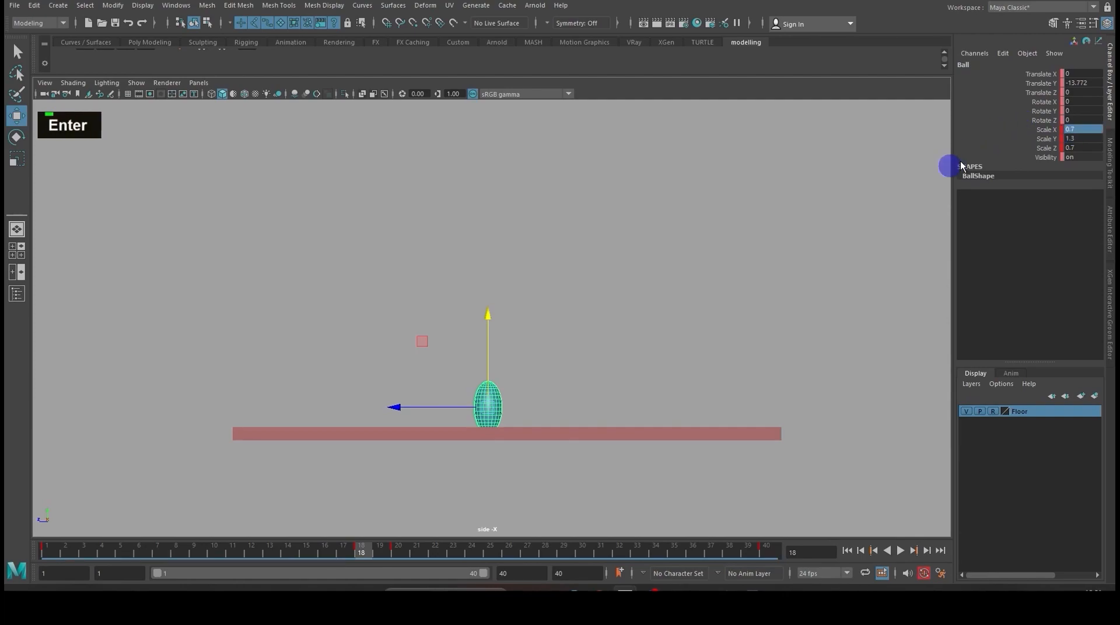
- Raise the stretched ball at frame 18 until its underside just touches the floor, Translate Y about -13.3
drag(489, 315, 490, 309)
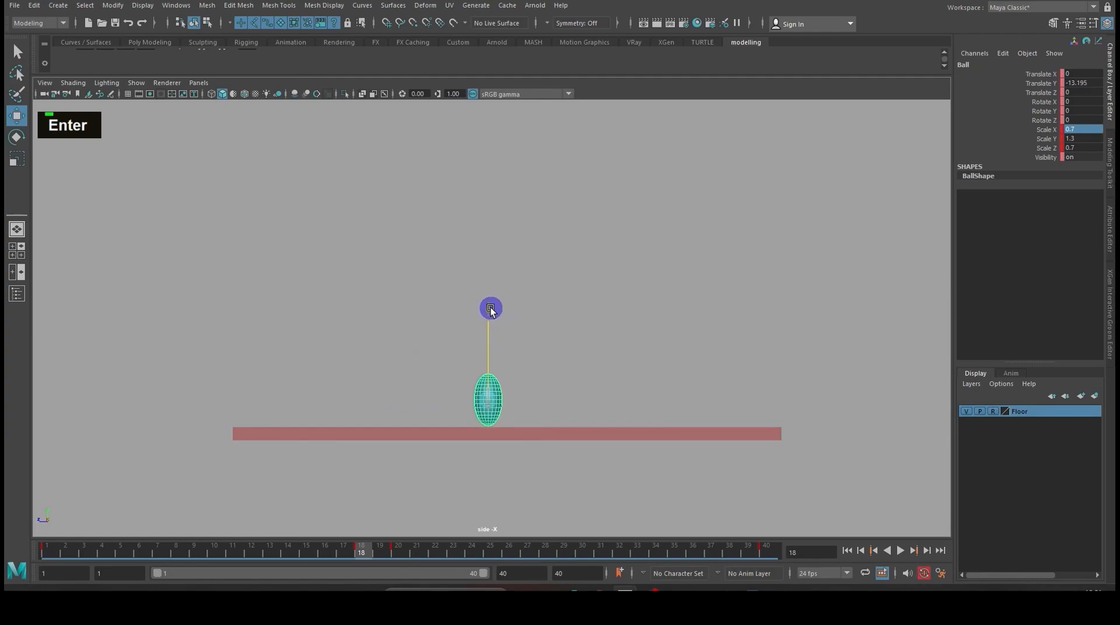
click(547, 344)
scroll(552, 382, up, 2)
alt+scroll(530, 330, up, 3)
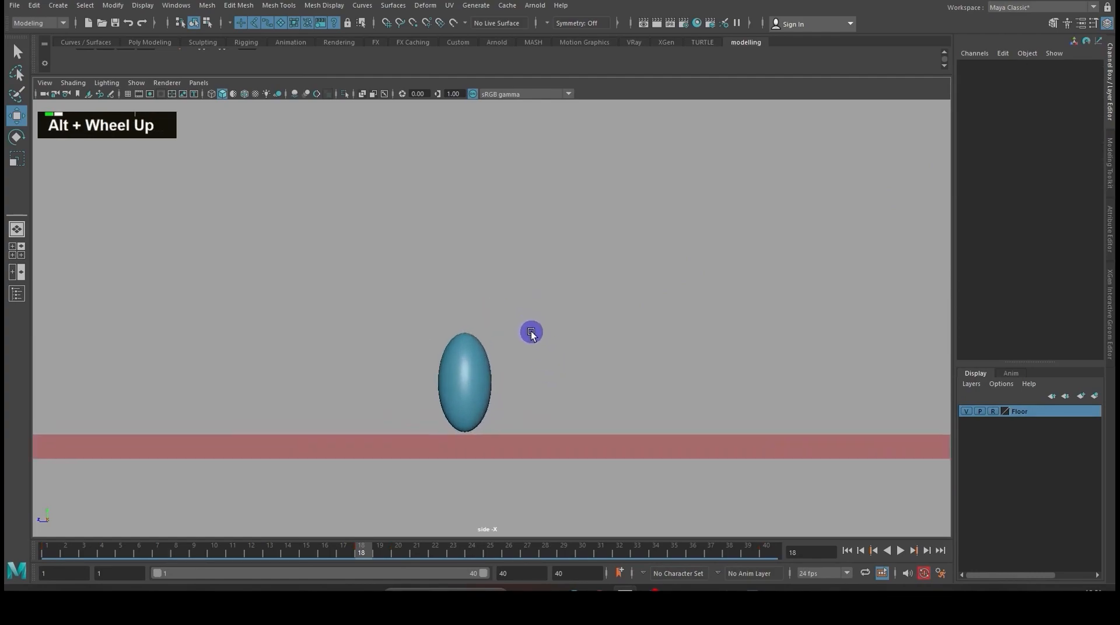
click(477, 374)
drag(464, 301, 463, 304)
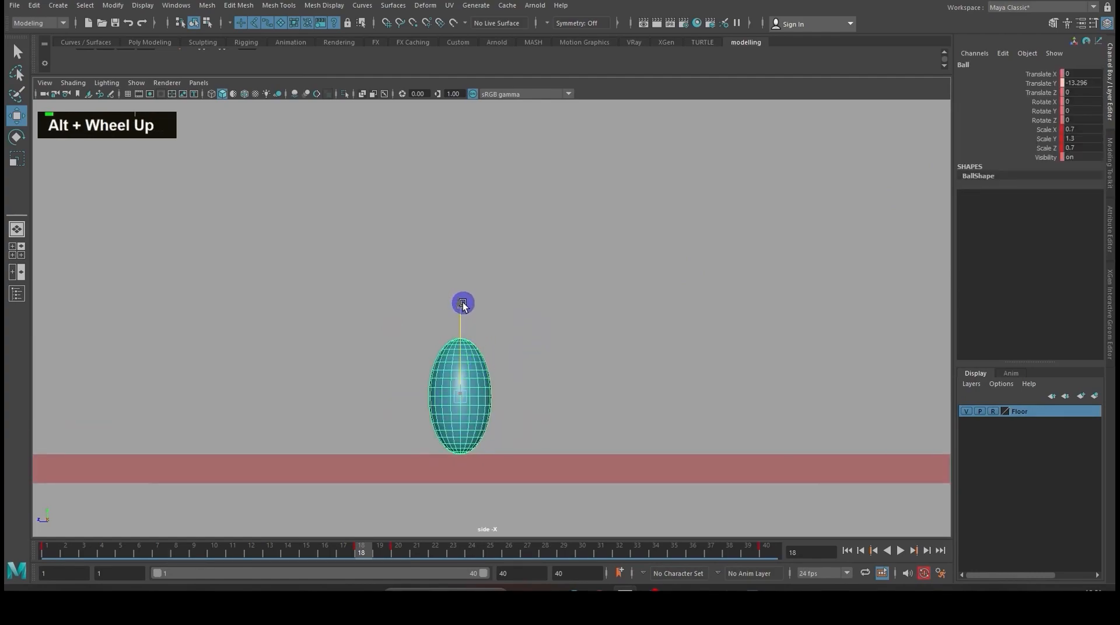
scroll(540, 313, down, 5)
alt+middle_drag(540, 313, 549, 335)
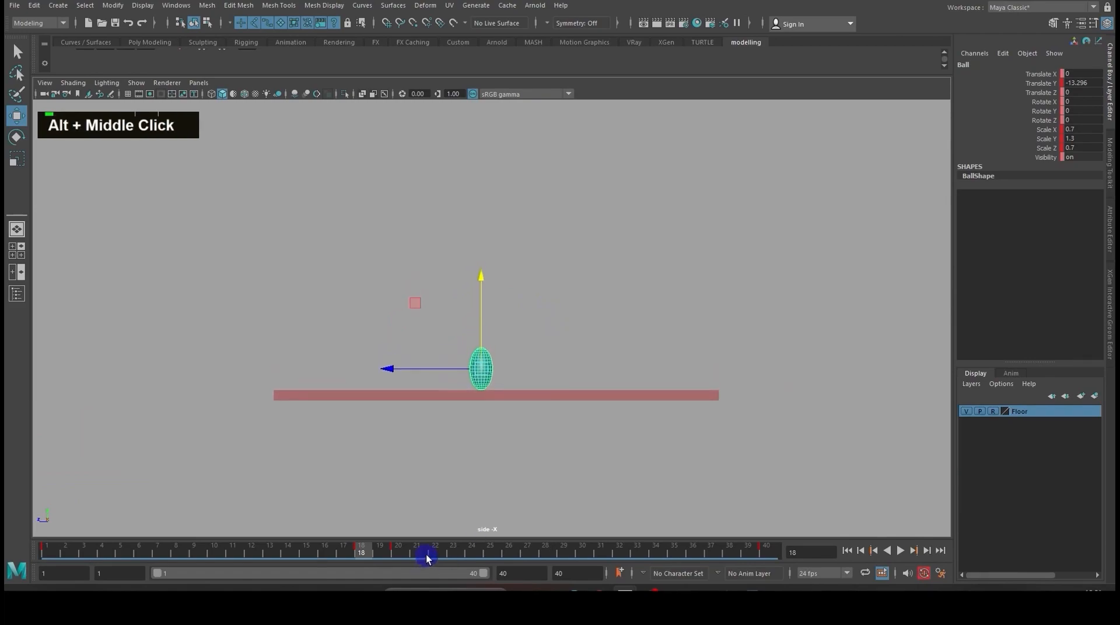
- Deselect the ball and play the animation from frame 1 to check the stretch before impact
click(846, 551)
click(598, 336)
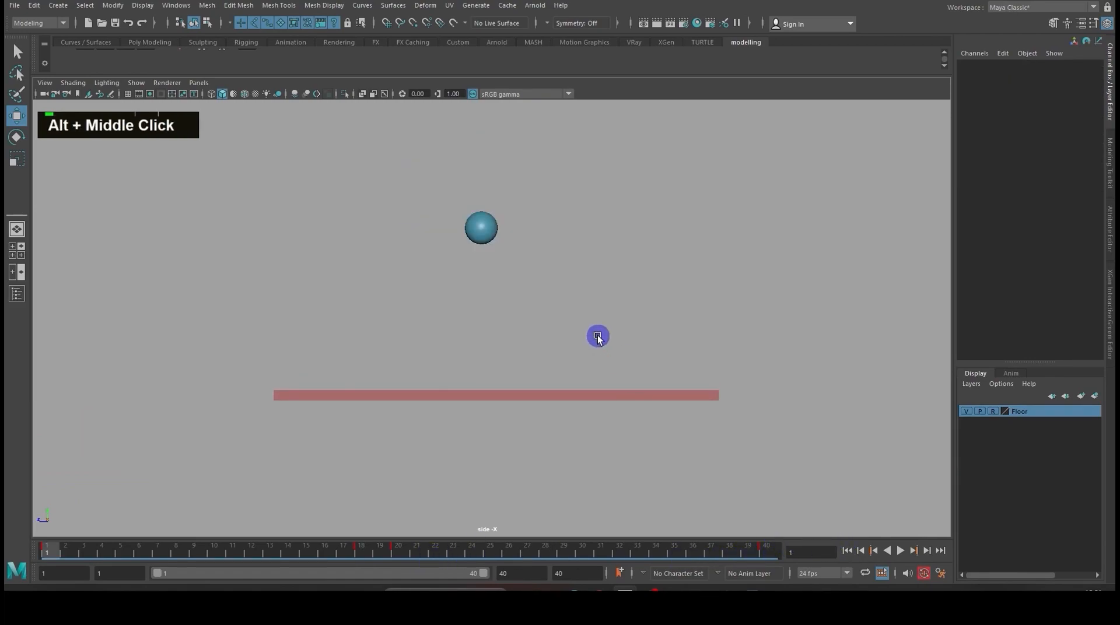
click(900, 550)
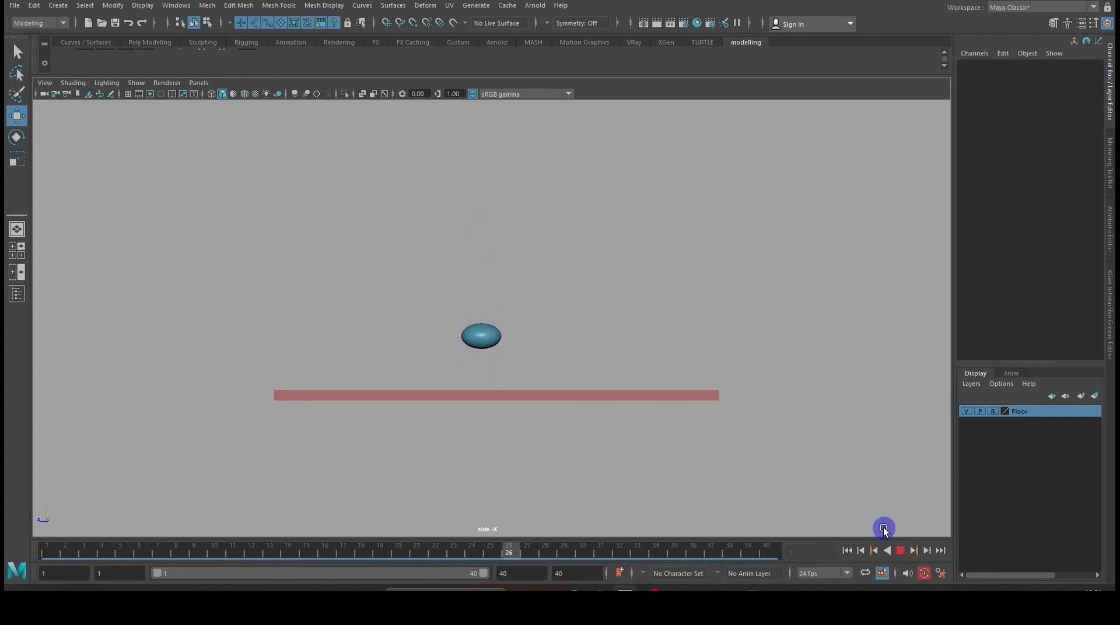
click(900, 550)
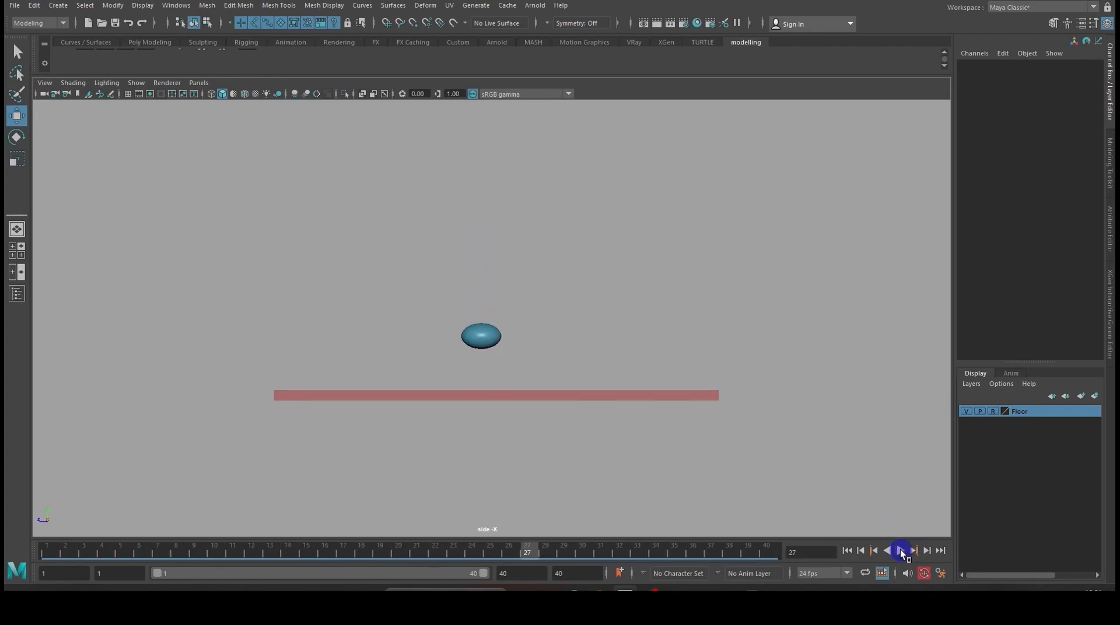
- Copy the ball's stretch key from frame 18 and paste it at frame 21
click(482, 338)
mouse_move(409, 552)
mouse_down()
mouse_move(357, 551)
mouse_move(417, 551)
mouse_up()
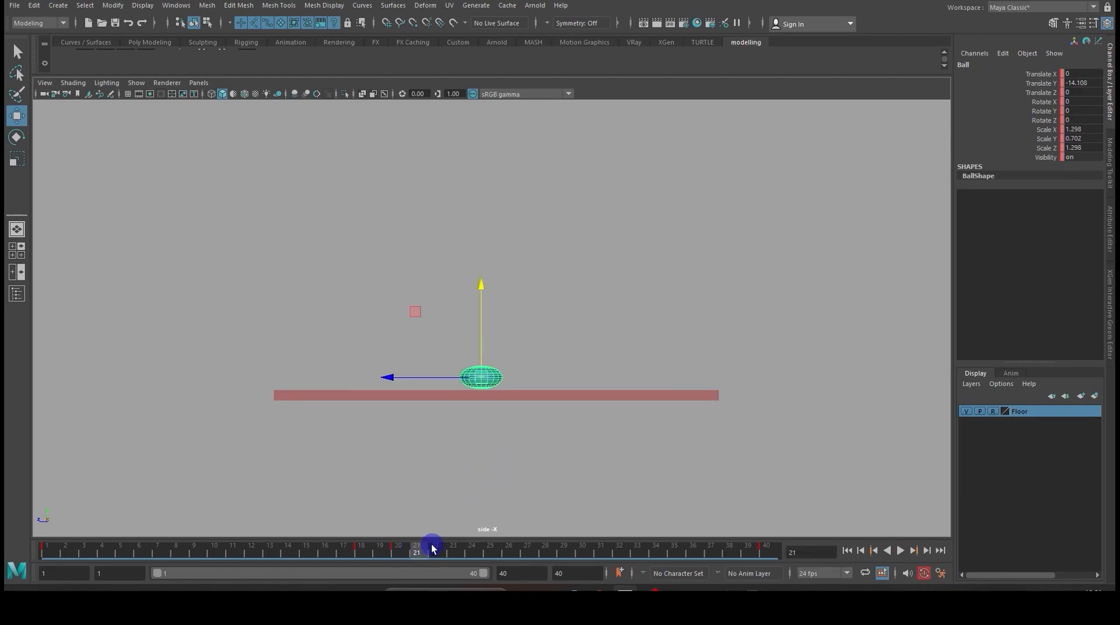
click(362, 551)
right_click(363, 551)
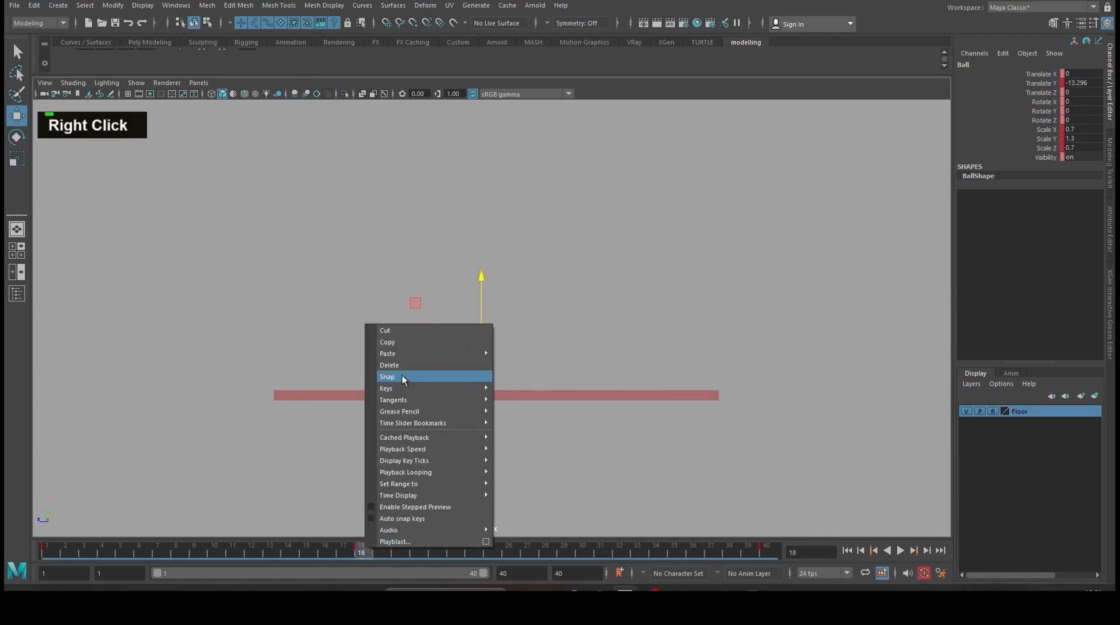
right_click(391, 345)
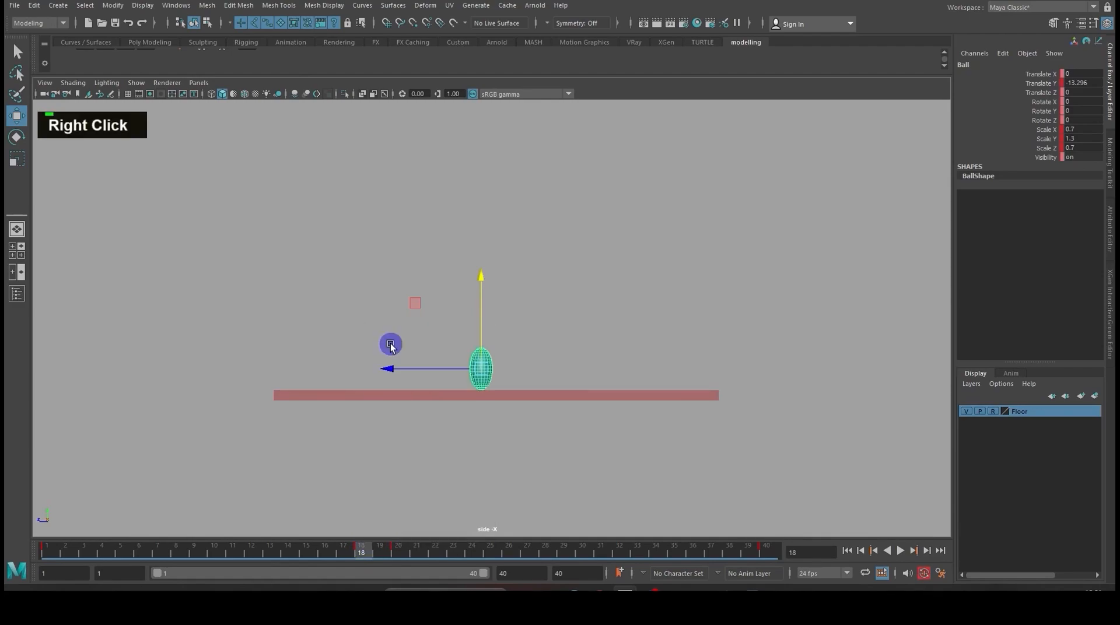
click(419, 550)
right_click(420, 551)
mouse_move(464, 354)
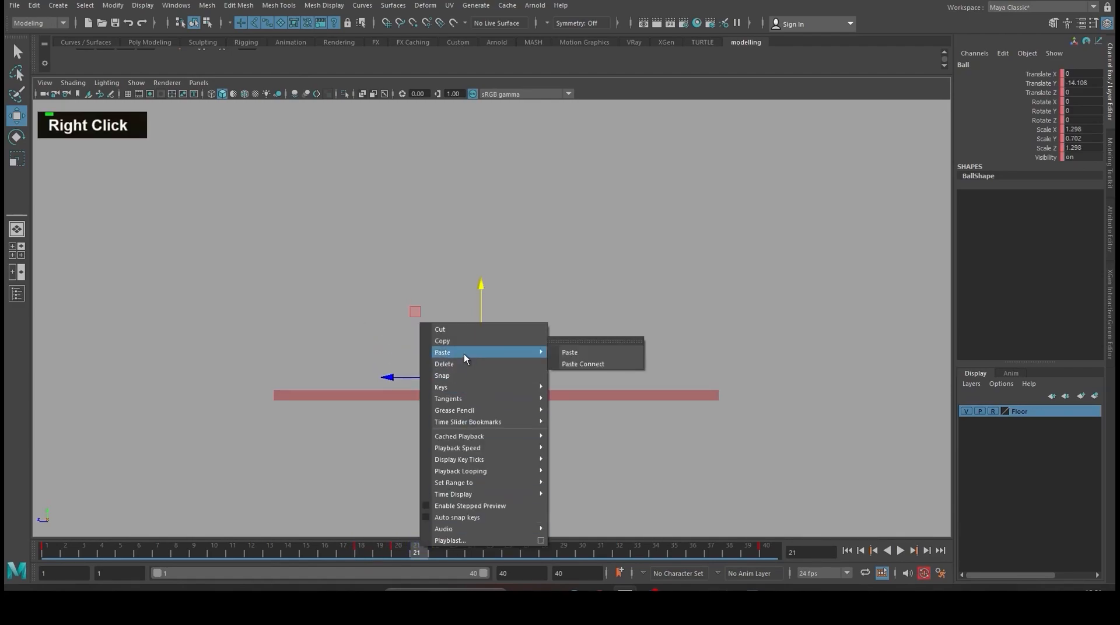
click(572, 353)
- Scrub the timeline through the impact and rebound frames to examine the ball's squash and stretch
scroll(522, 407, up, 2)
scroll(523, 405, up, 2)
scroll(525, 404, down, 2)
drag(418, 551, 383, 548)
drag(389, 549, 453, 550)
key(space)
key(space)
key(space)
drag(479, 425, 565, 485)
click(296, 315)
key(space)
drag(449, 549, 618, 525)
- Deselect the ball and play the animation from the first frame to review the stretch after the bounce
click(587, 355)
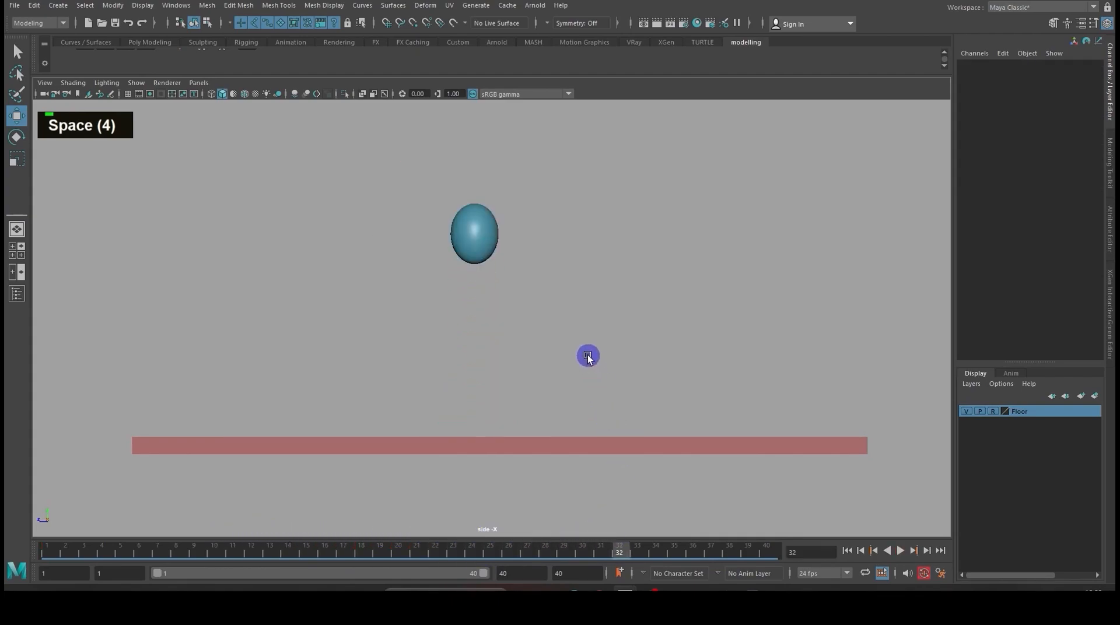
scroll(593, 321, down, 2)
alt+middle_drag(814, 454, 819, 480)
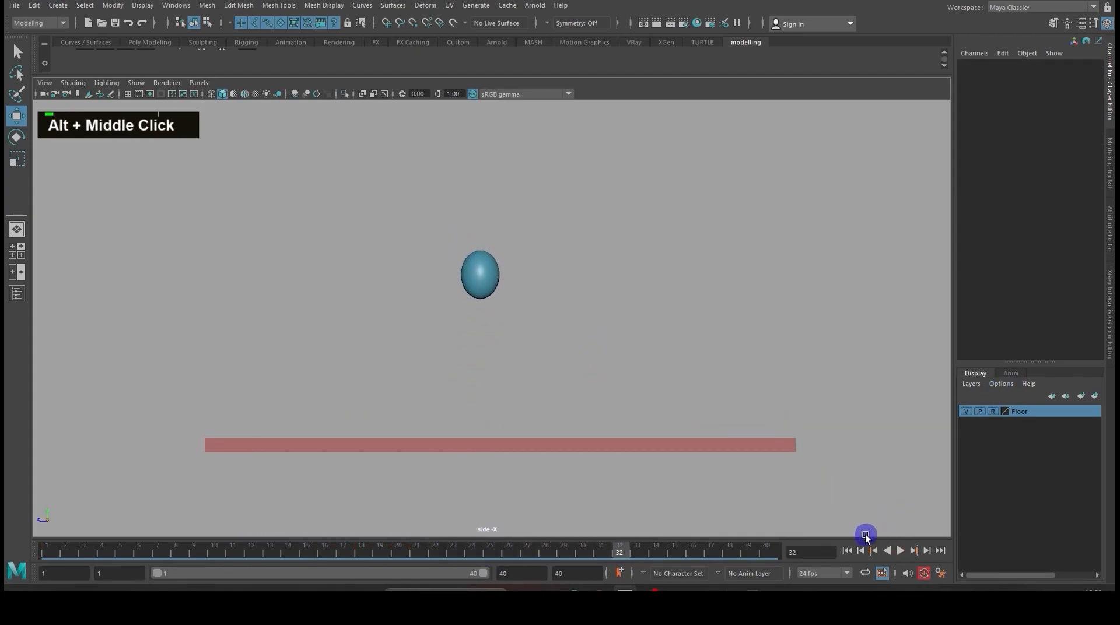
click(849, 552)
click(900, 551)
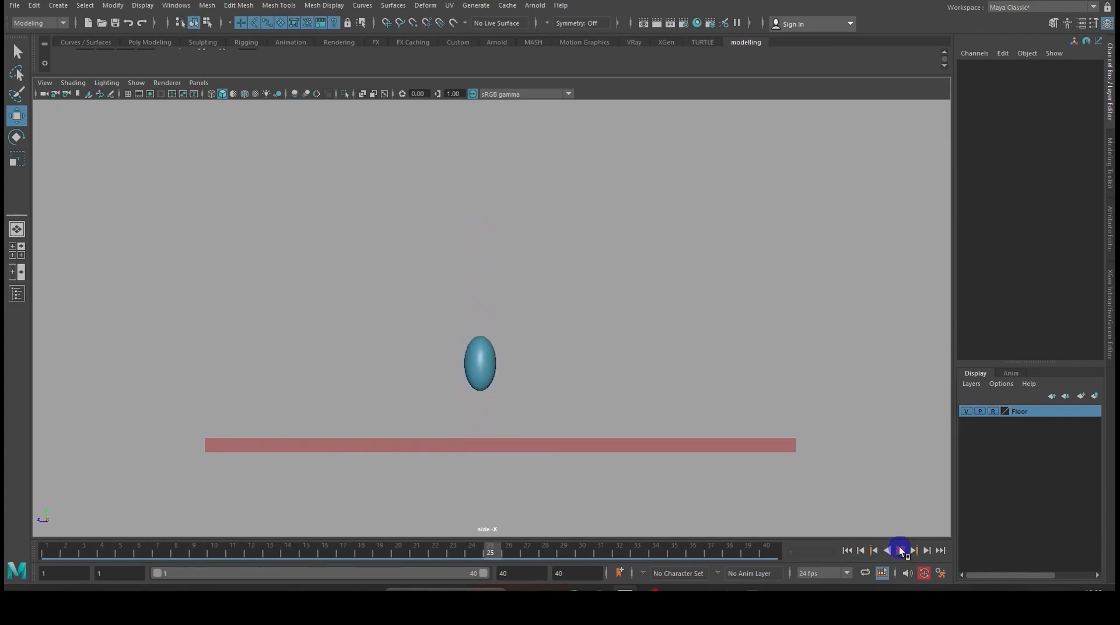
click(900, 550)
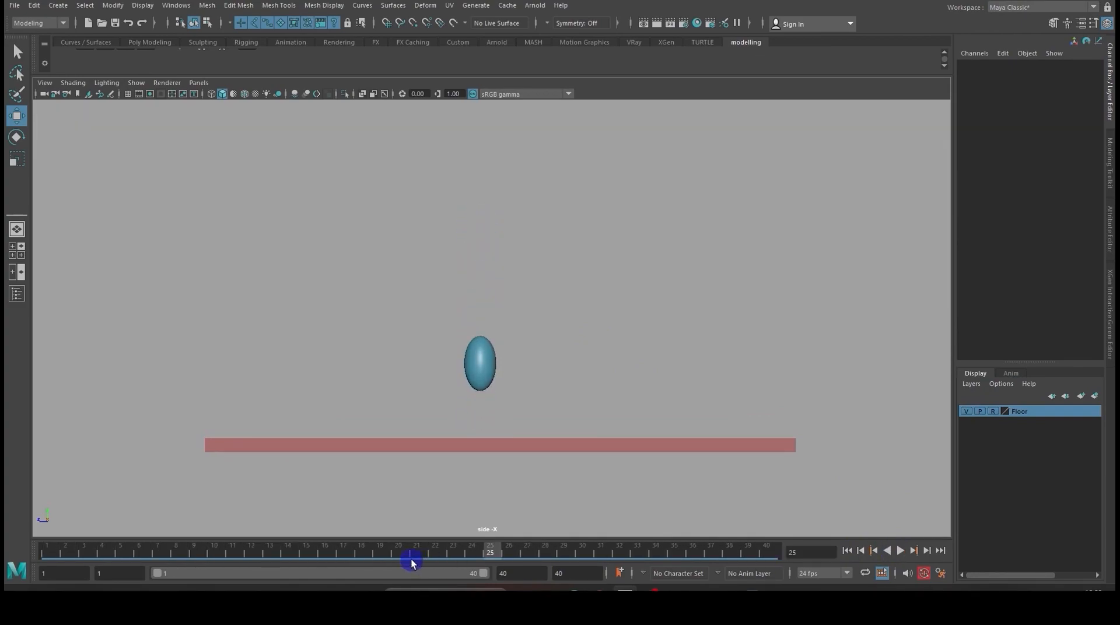
- Key all the ball's channels at frame 23 and raise it to Translate Y about -11.05
click(476, 372)
drag(387, 554, 456, 549)
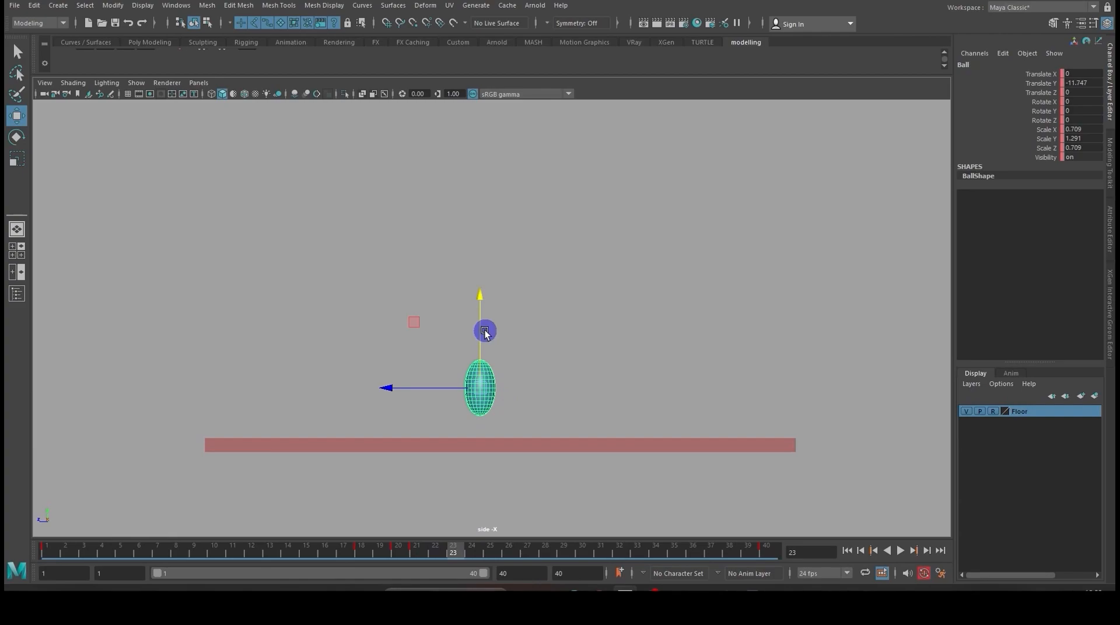
key(s)
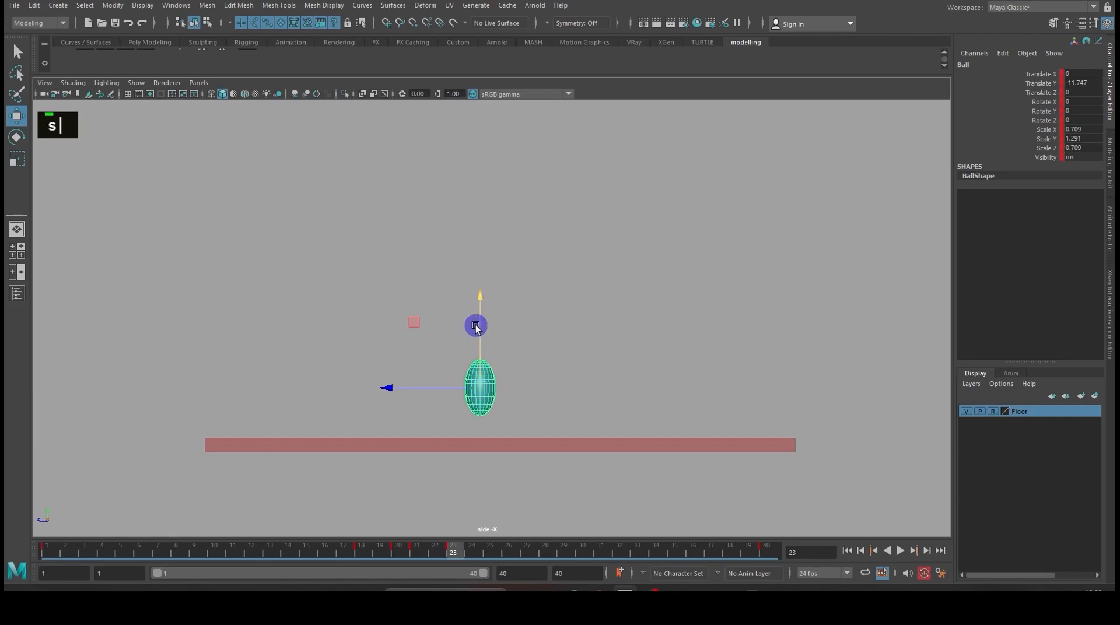
drag(480, 319, 482, 309)
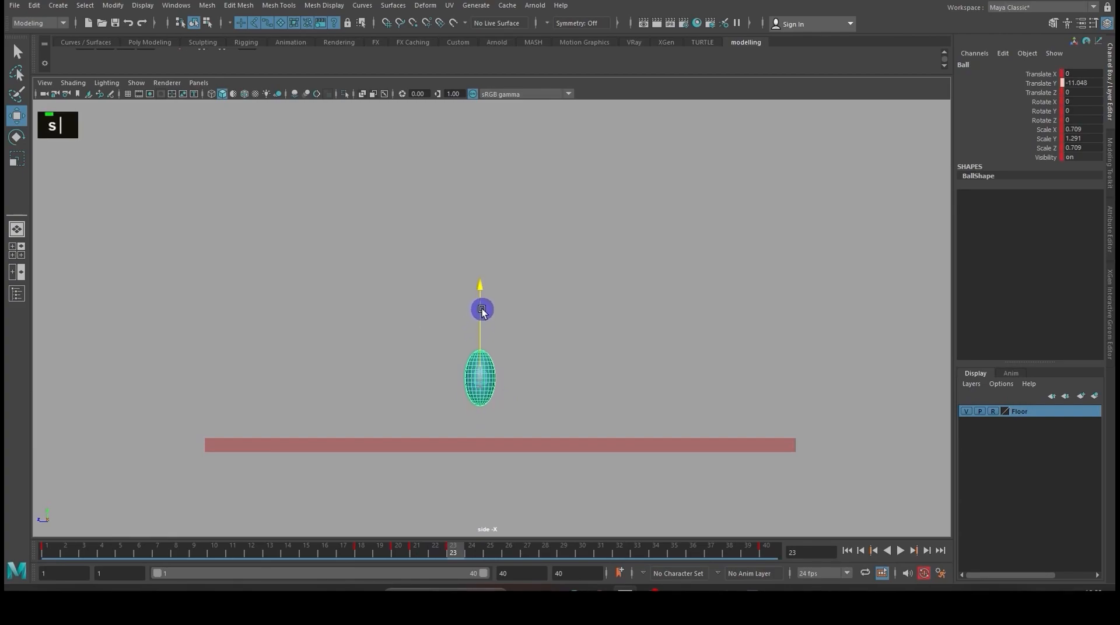
- Play back the animation to check the rebound with the raised key at frame 23
double_click(908, 552)
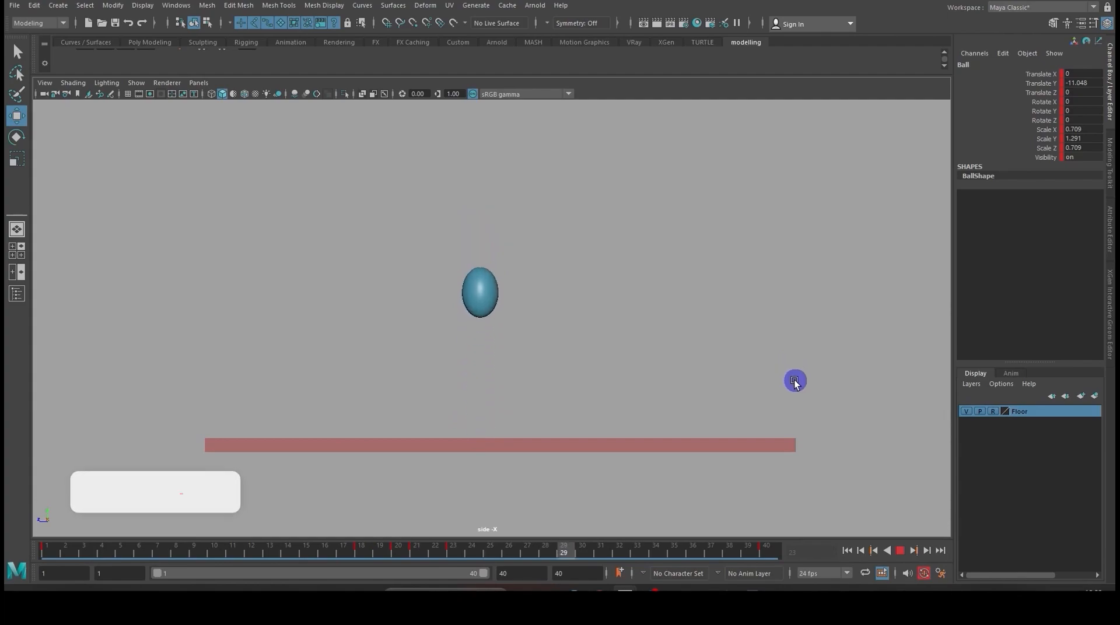
click(899, 550)
click(483, 431)
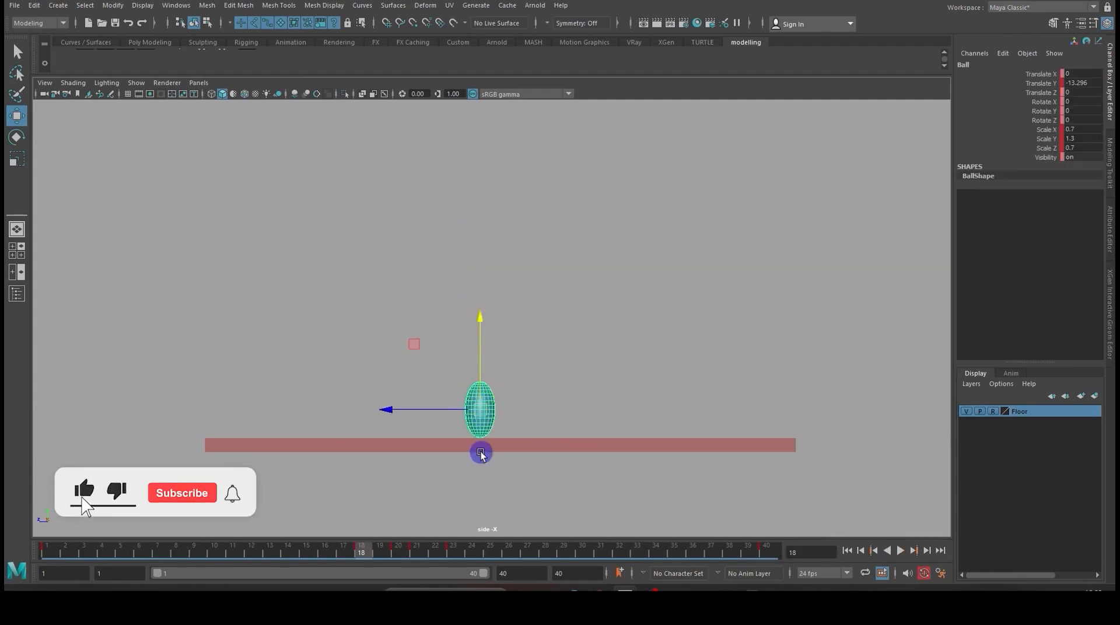
click(900, 550)
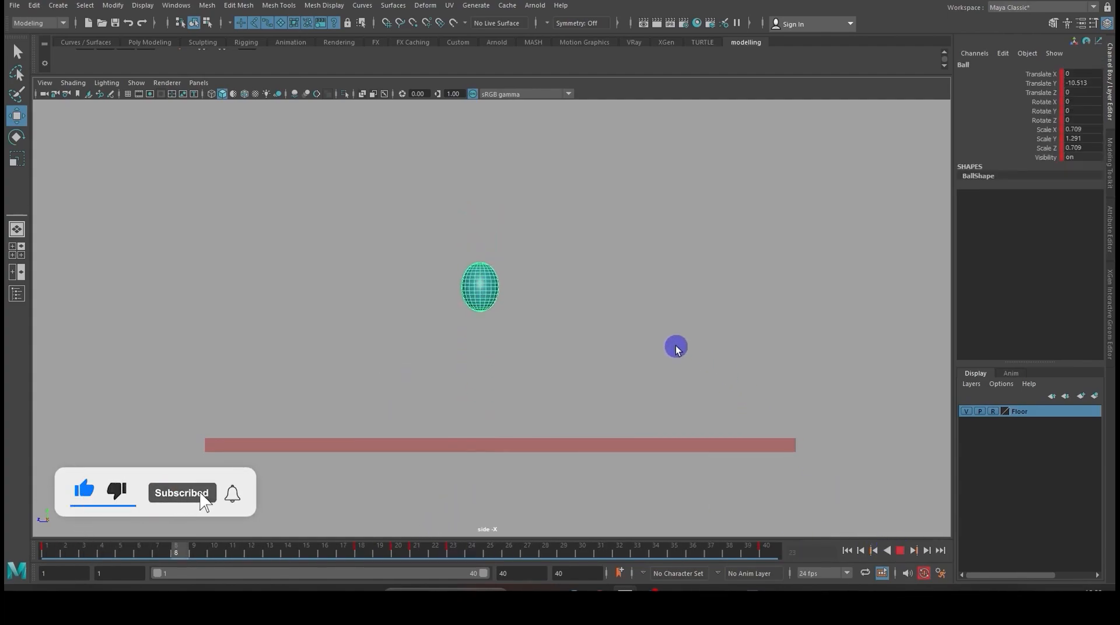
- Switch to the Persp/Graph saved layout and frame the ball and floor in the perspective view
key(space)
key(space)
click(199, 82)
mouse_move(242, 168)
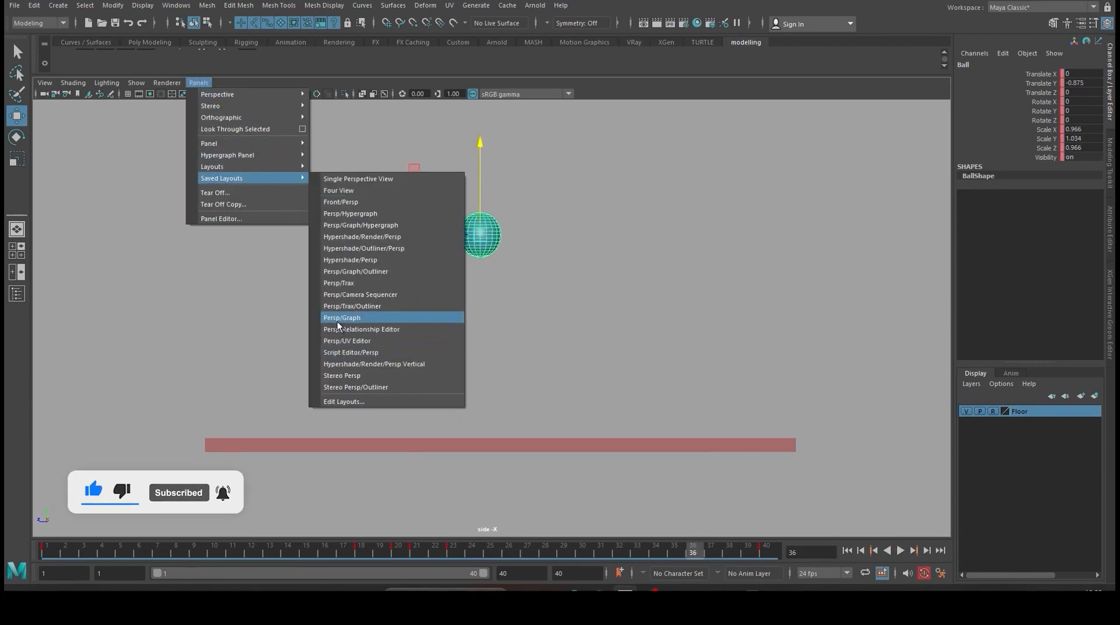
click(341, 318)
scroll(502, 233, down, 1)
alt+middle_drag(503, 234, 509, 159)
scroll(483, 205, down, 2)
alt+drag(482, 204, 534, 212)
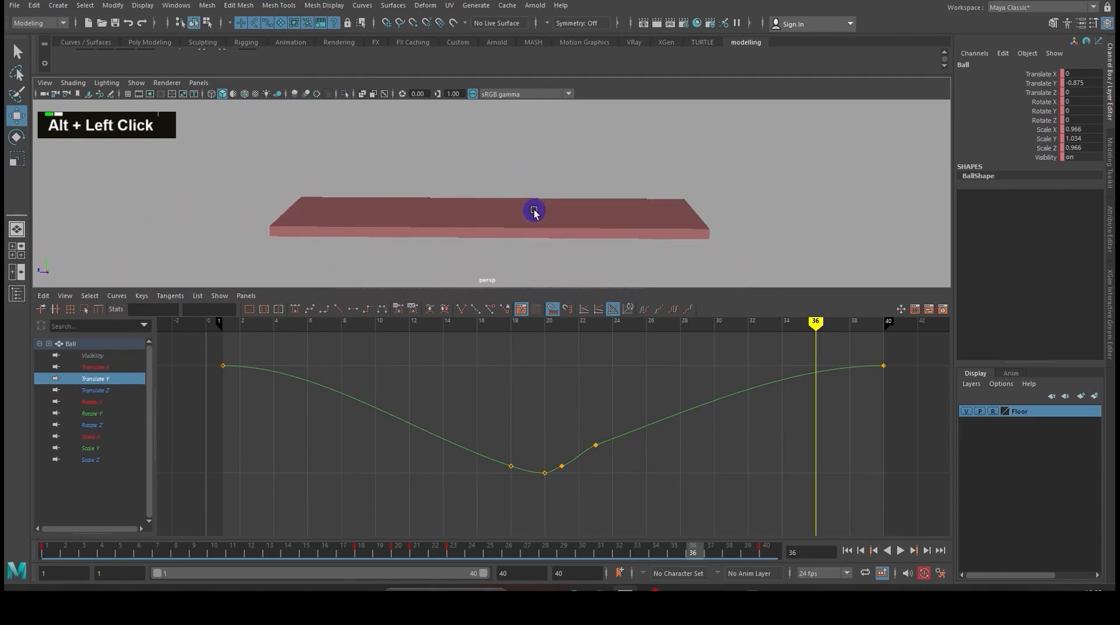
alt+scroll(535, 212, down, 2)
alt+middle_drag(520, 198, 518, 227)
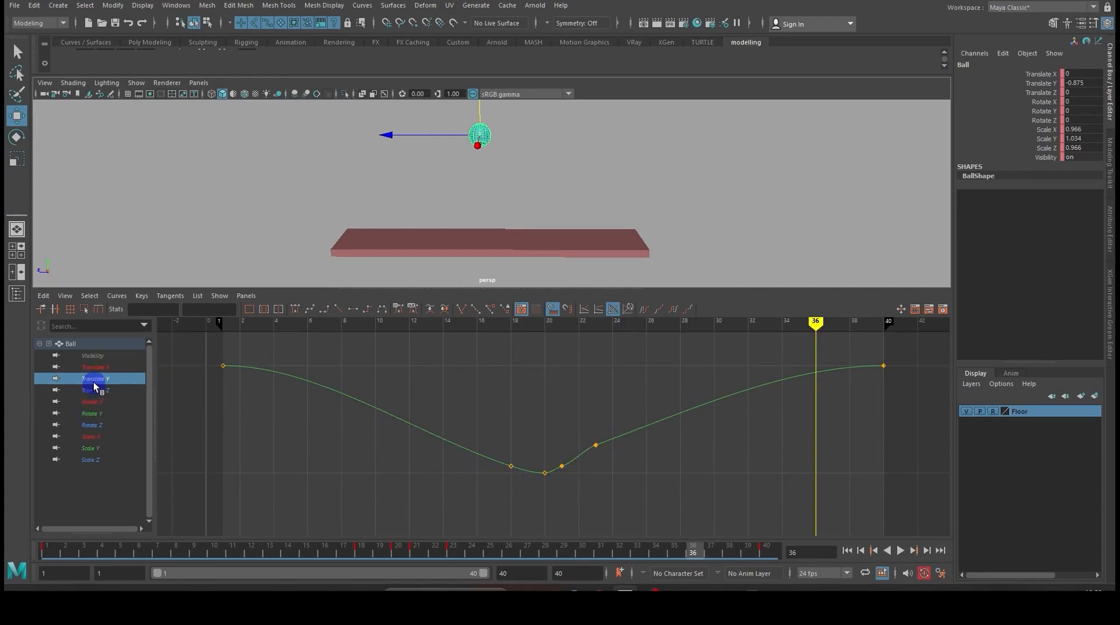
- Isolate the ball's Translate Y curve and set linear tangents on its keys at frames 18, 20, 21 and 23
double_click(99, 401)
click(93, 413)
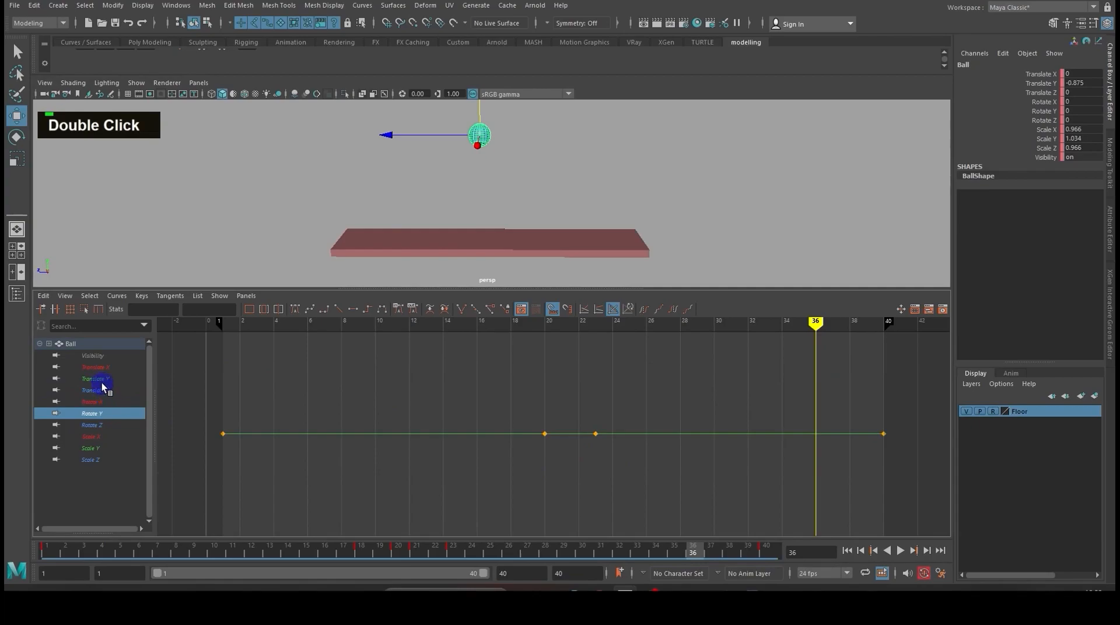
click(103, 381)
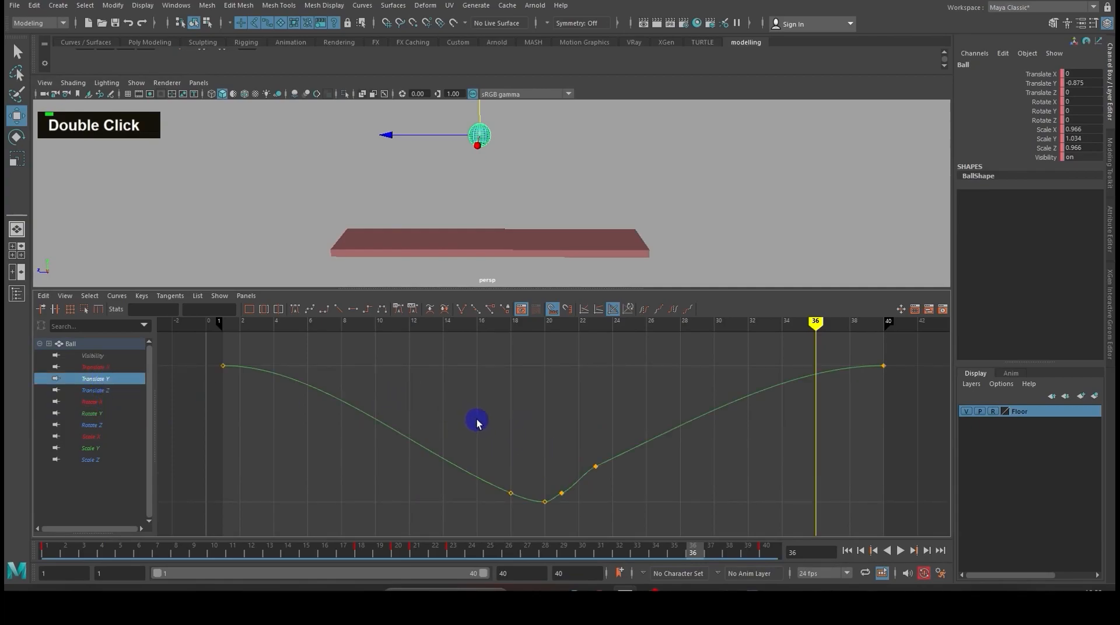
scroll(477, 424, down, 2)
drag(295, 355, 822, 397)
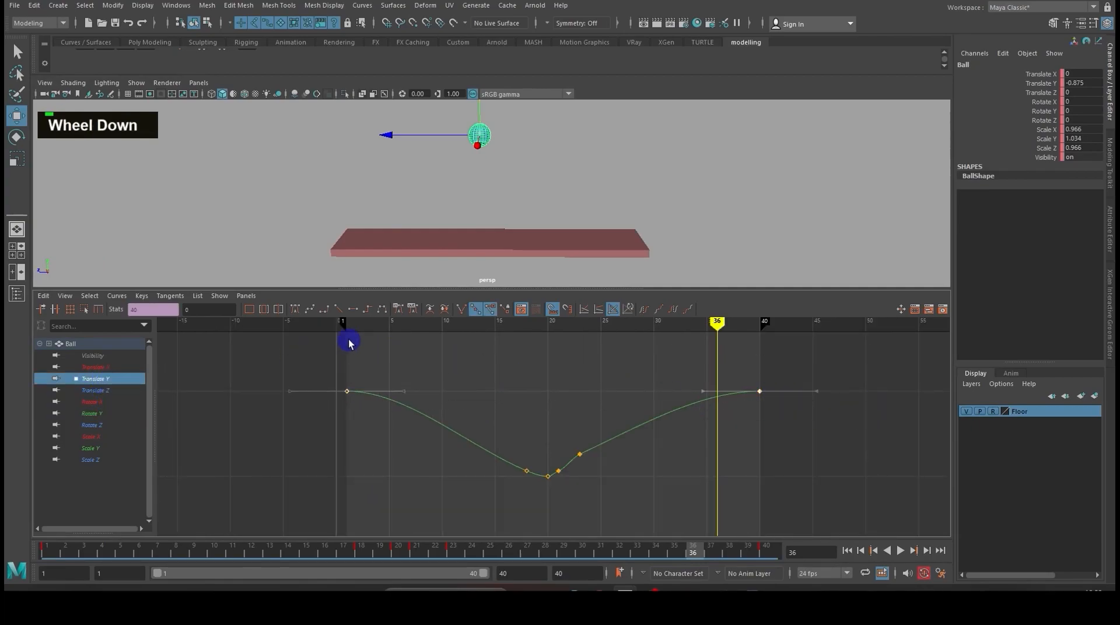
drag(599, 504, 501, 428)
click(337, 311)
click(540, 410)
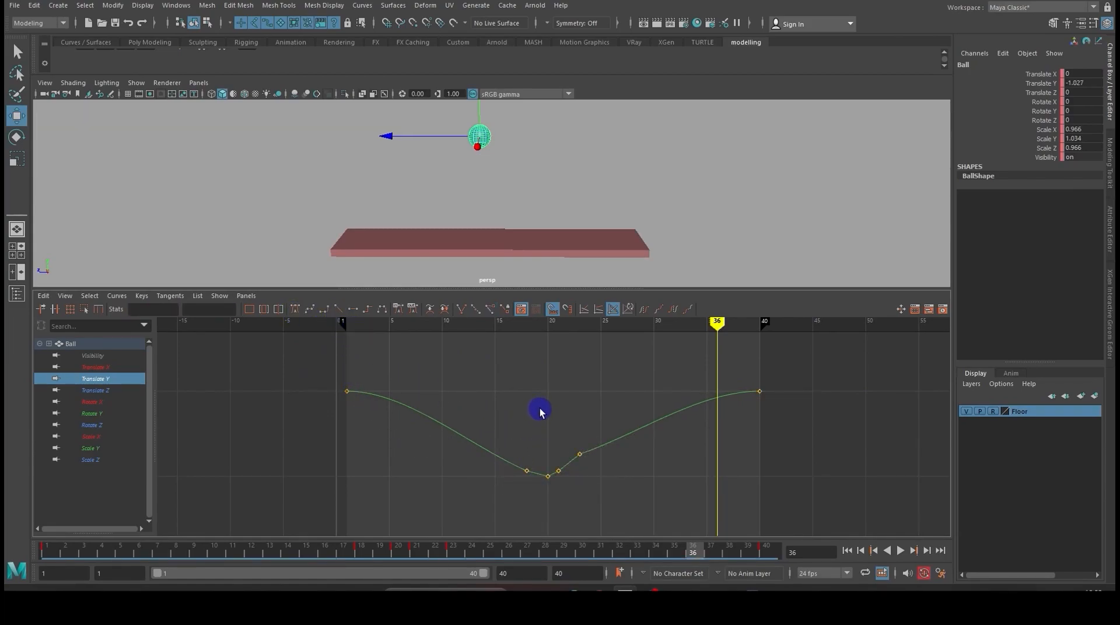
- Maximize the Graph Editor and raise the Translate Y key at frame 18 to about -12.6
key(space)
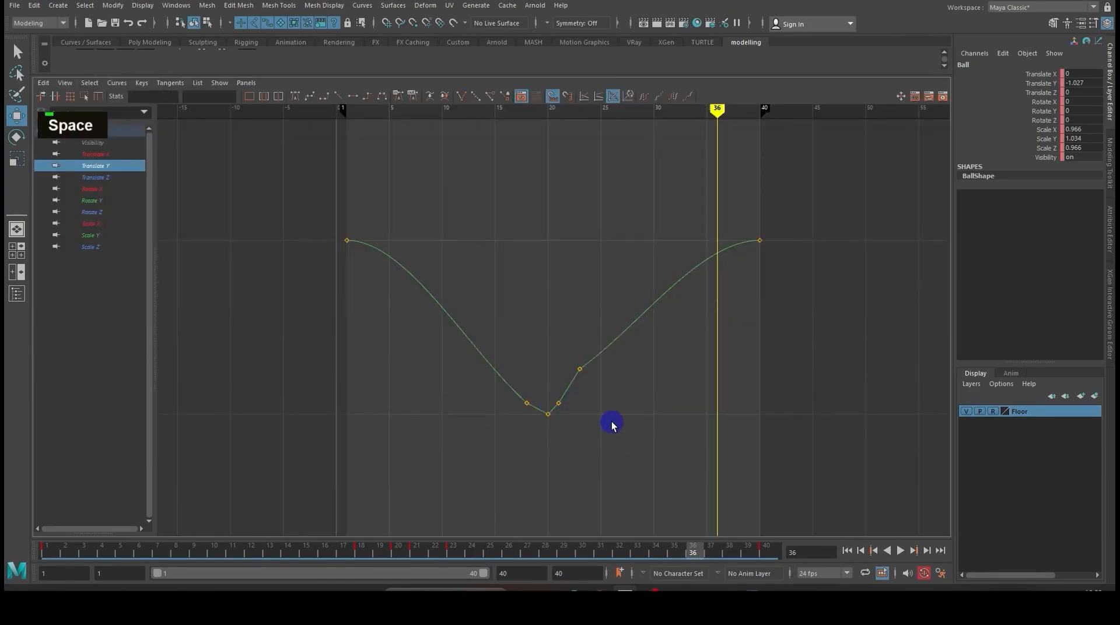
alt+shift+right_drag(613, 424, 540, 420)
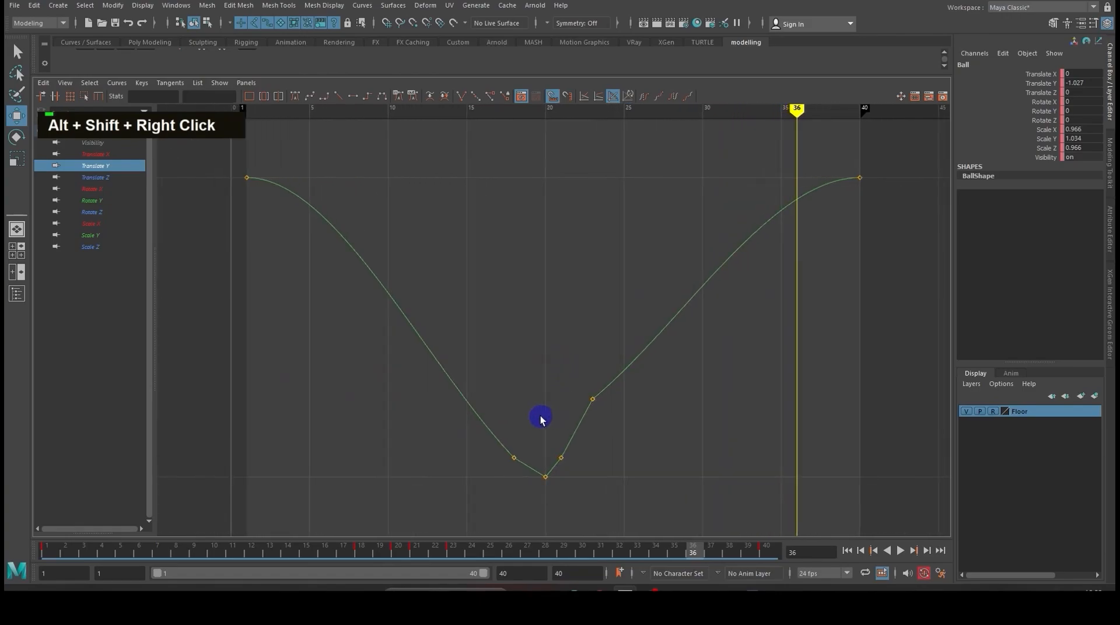
drag(540, 420, 489, 485)
shift+middle_drag(516, 423, 514, 400)
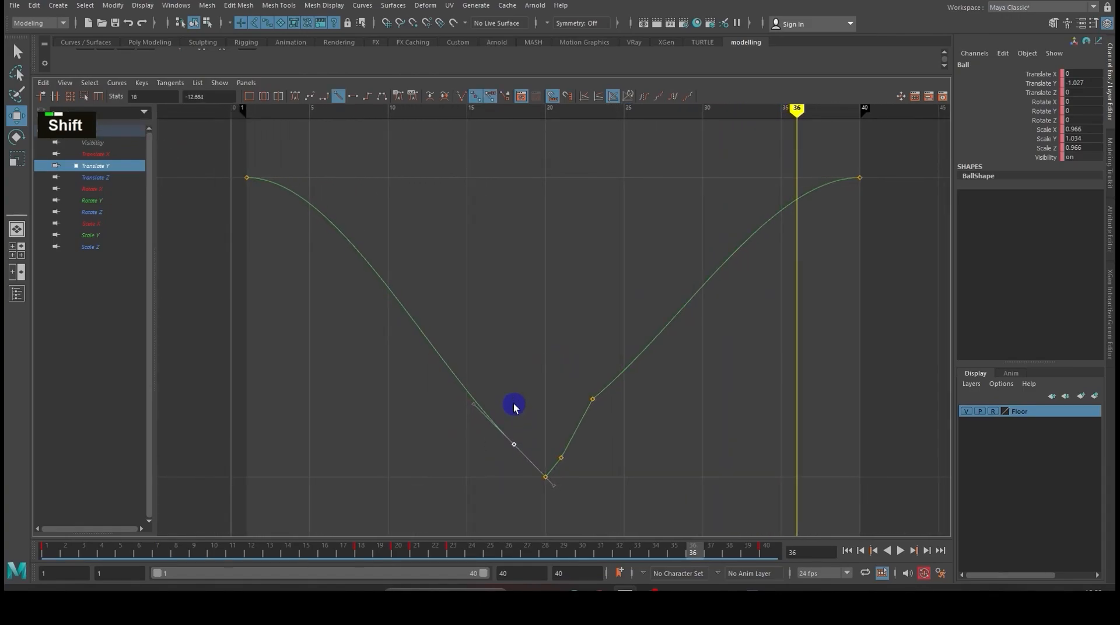
click(626, 446)
click(635, 366)
shift+middle_drag(671, 391, 654, 372)
key(ctrl+z)
key(ctrl+z)
key(ctrl+z)
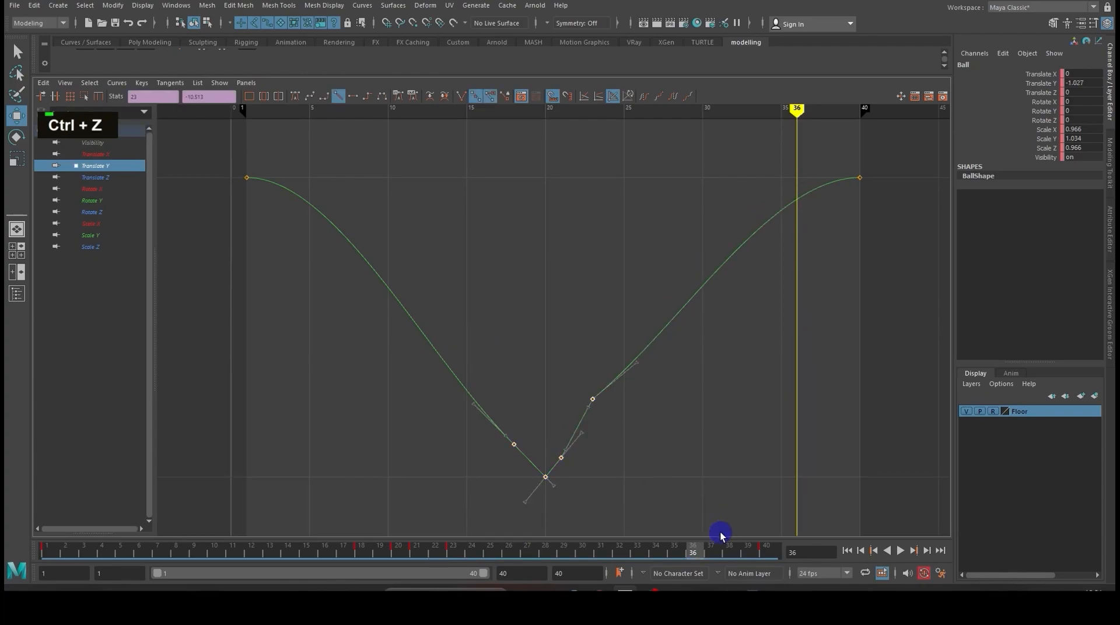
- Break the tangents of the keys at frames 18, 20, 21 and 23, and steepen the outgoing tangent at frame 23
click(462, 97)
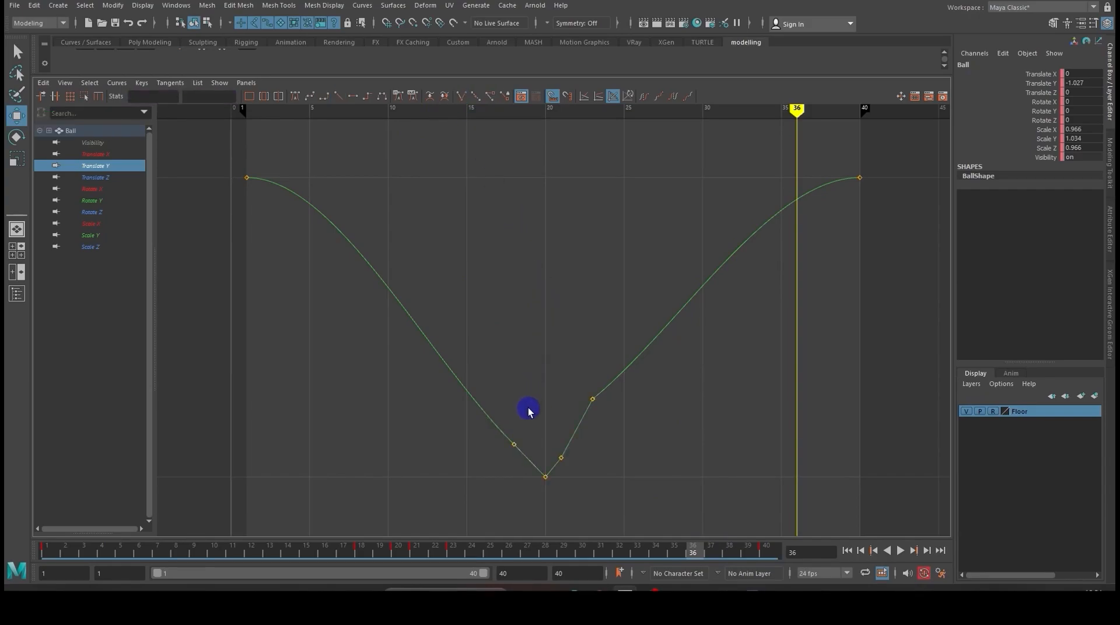
drag(453, 419, 452, 421)
middle_drag(453, 420, 455, 418)
drag(575, 379, 620, 425)
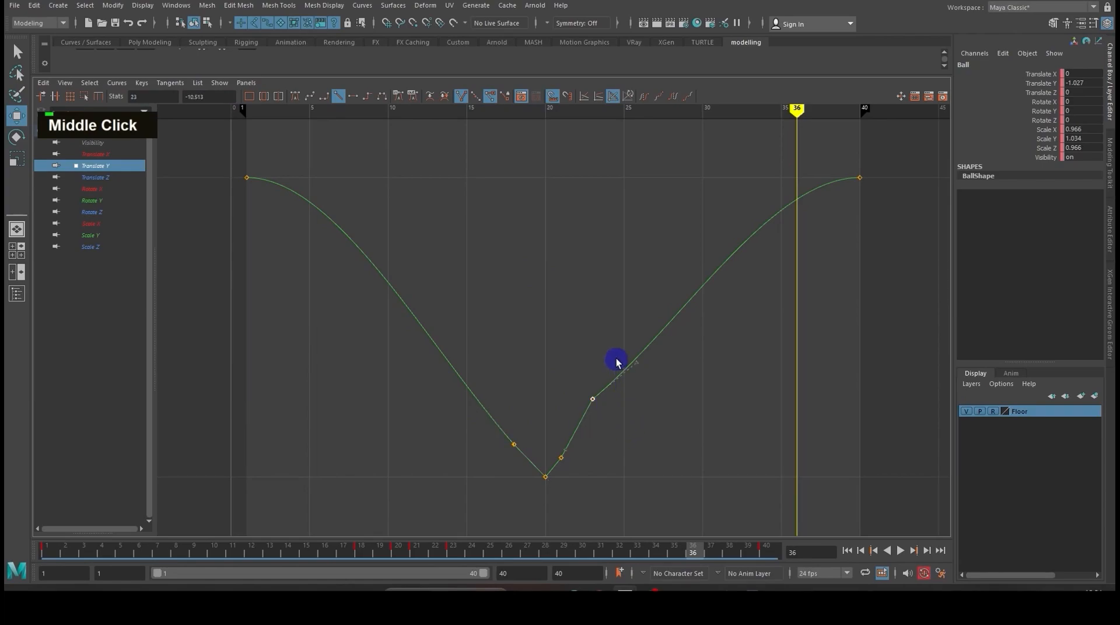
middle_drag(662, 389, 653, 371)
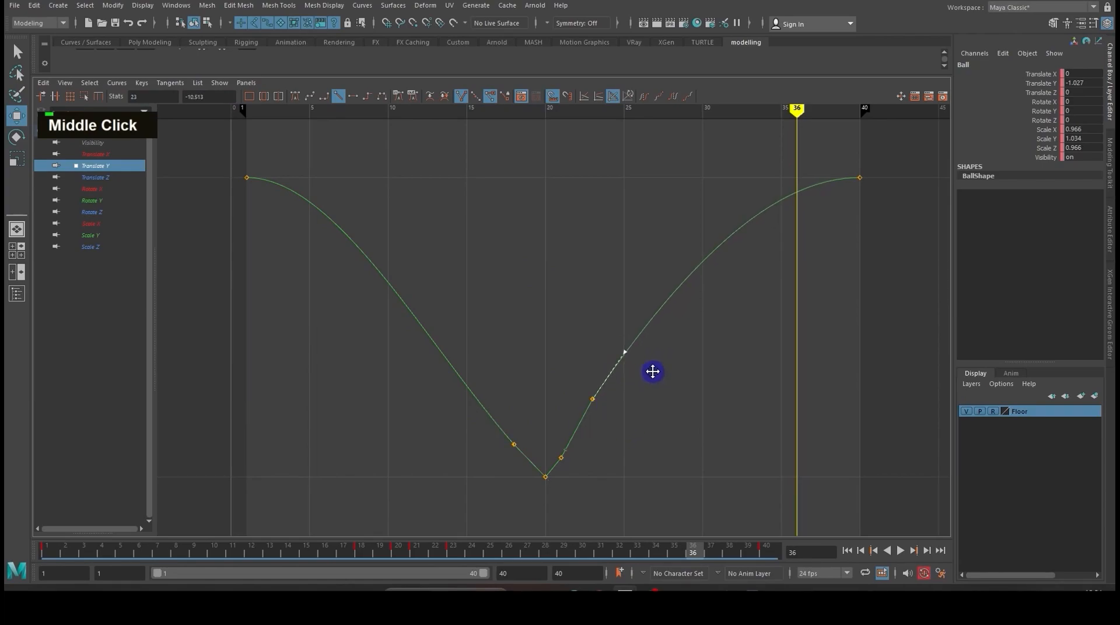
- Raise the Translate Y key at frame 21 to about -12.9 and return to the split perspective and Graph Editor layout
click(561, 447)
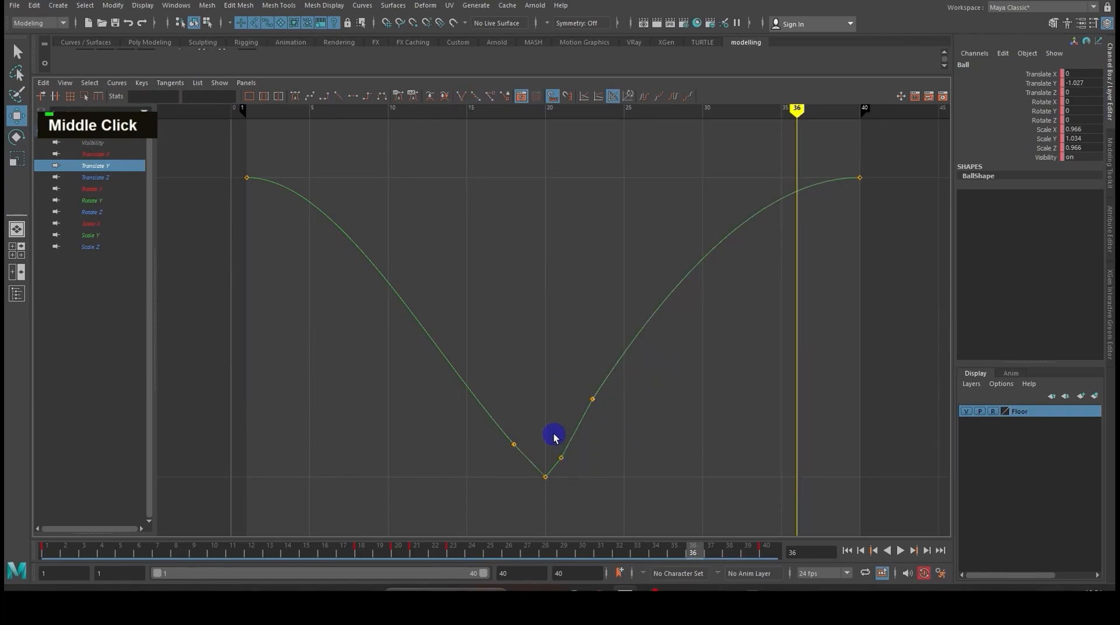
drag(554, 437, 604, 466)
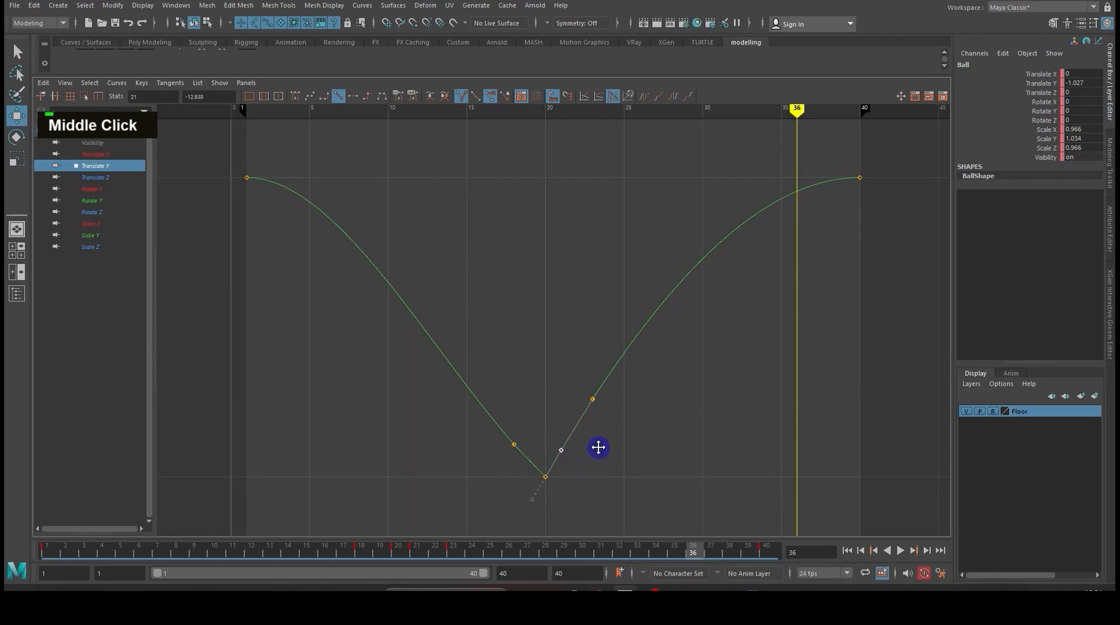
key(space)
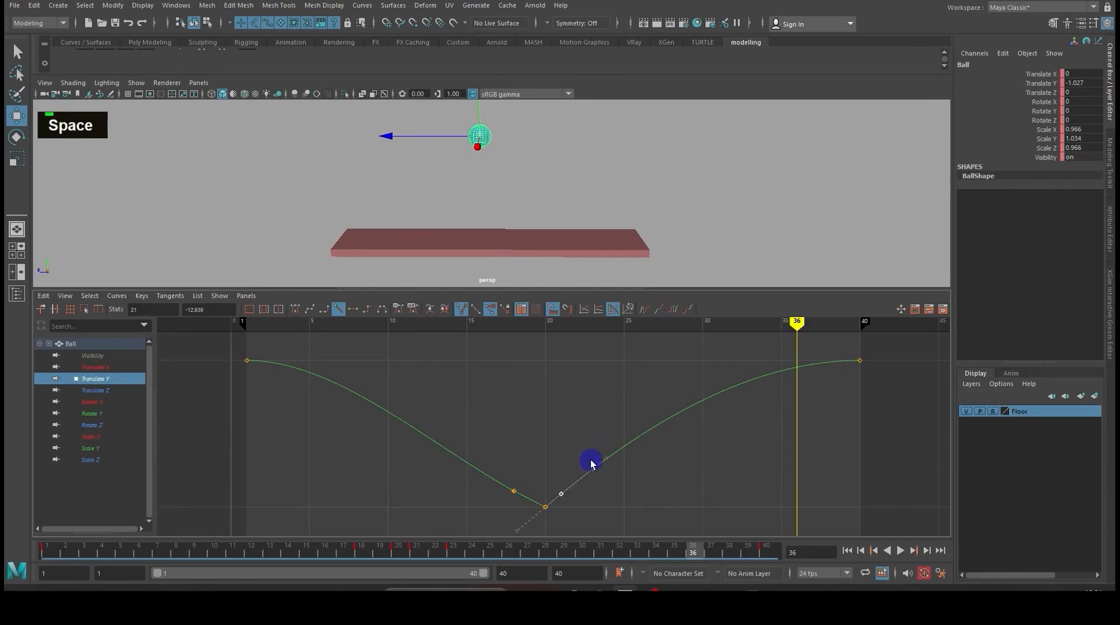
- Go to frame 21 and lower its Translate Y key to about -13.3, checking the stretched ball against the floor
drag(499, 549, 415, 553)
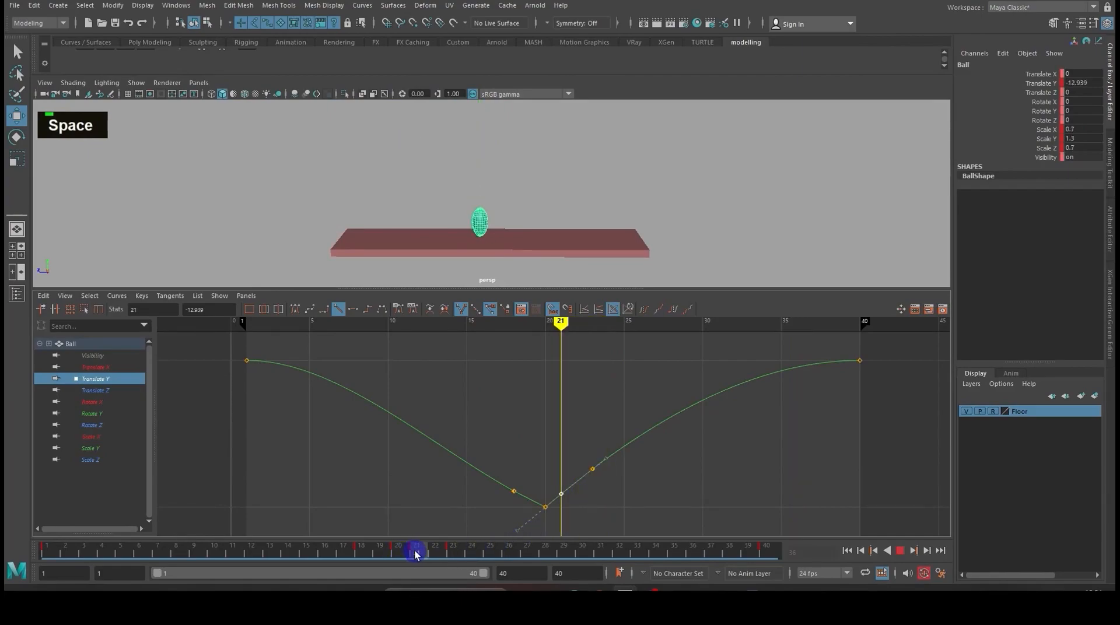
alt+drag(569, 226, 570, 185)
alt+scroll(568, 188, up, 6)
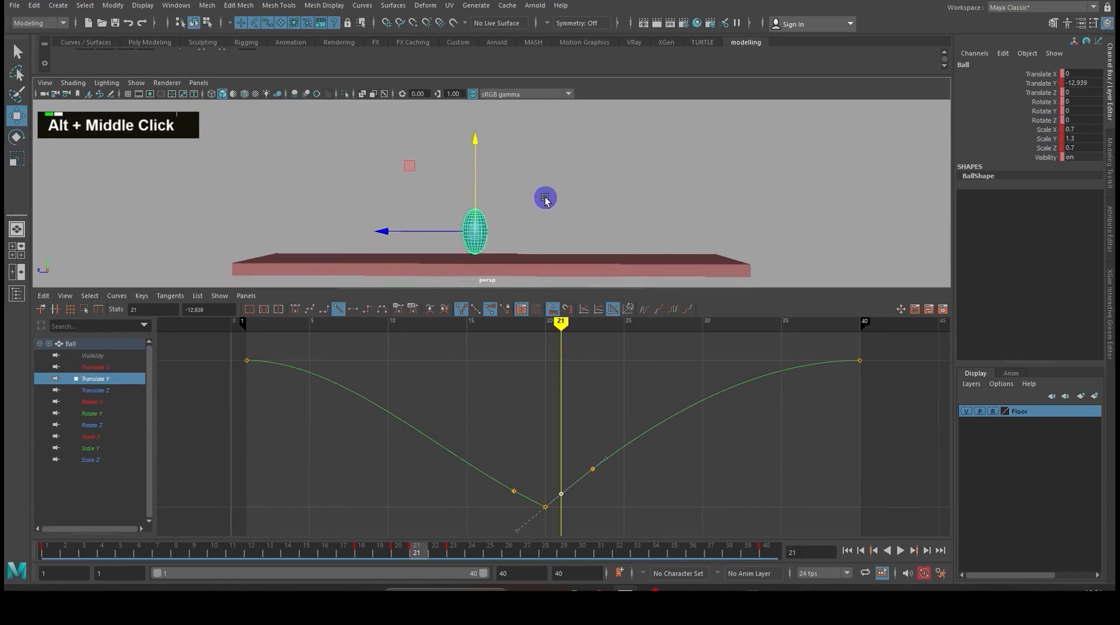
alt+middle_drag(557, 183, 571, 201)
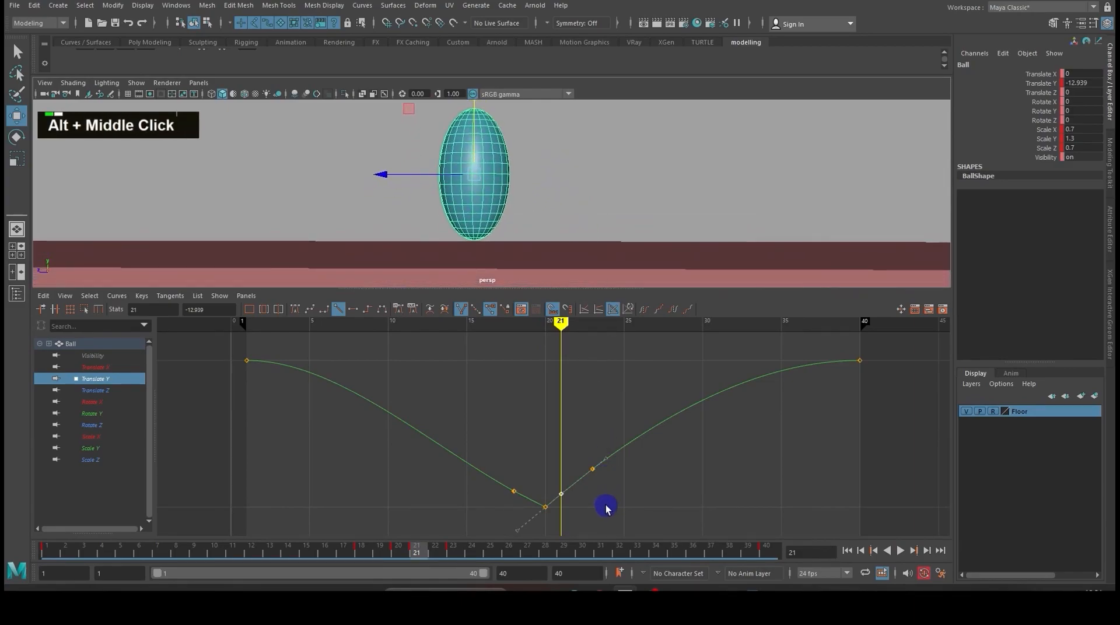
shift+middle_click(588, 502)
shift+middle_drag(587, 506, 586, 510)
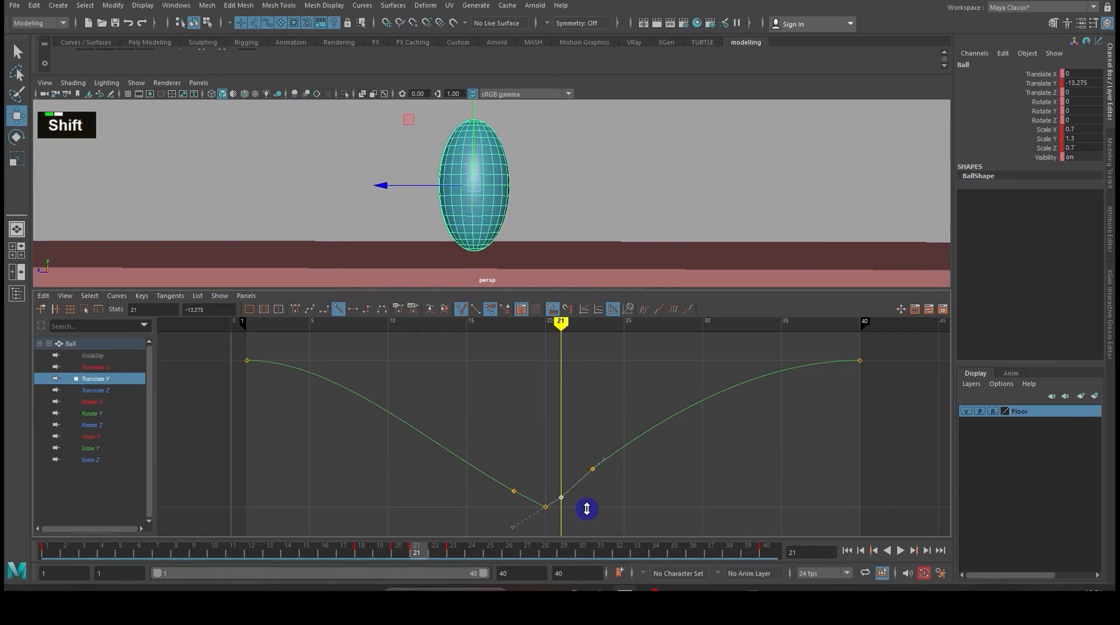
- Lower the Translate Y key at frame 23 to about -11.1
drag(578, 454, 612, 493)
shift+middle_click(612, 494)
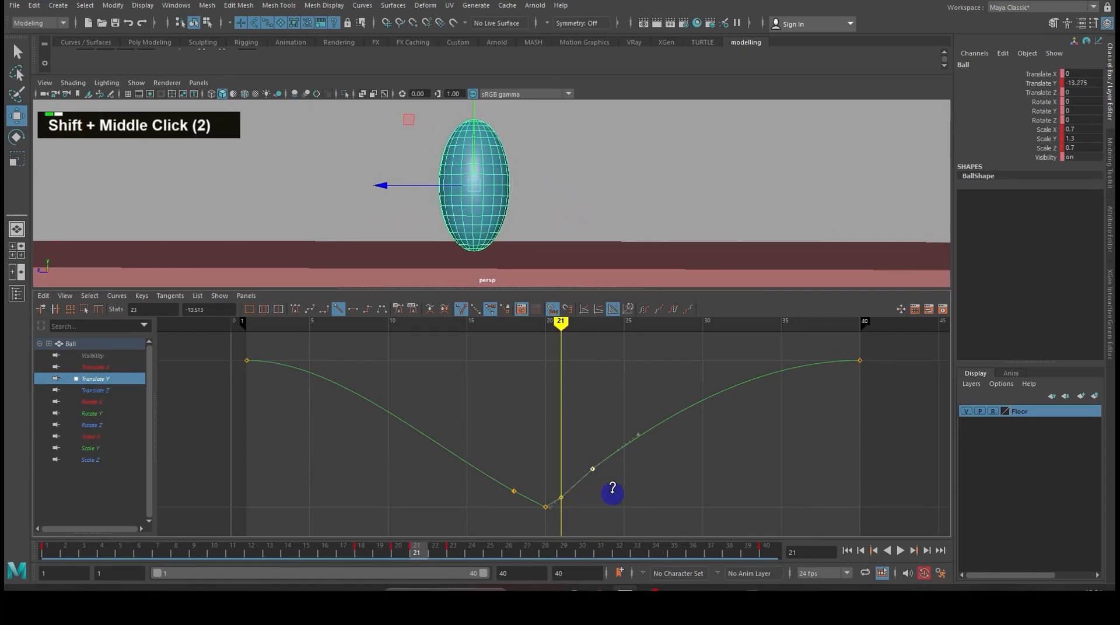
shift+middle_drag(612, 496, 613, 499)
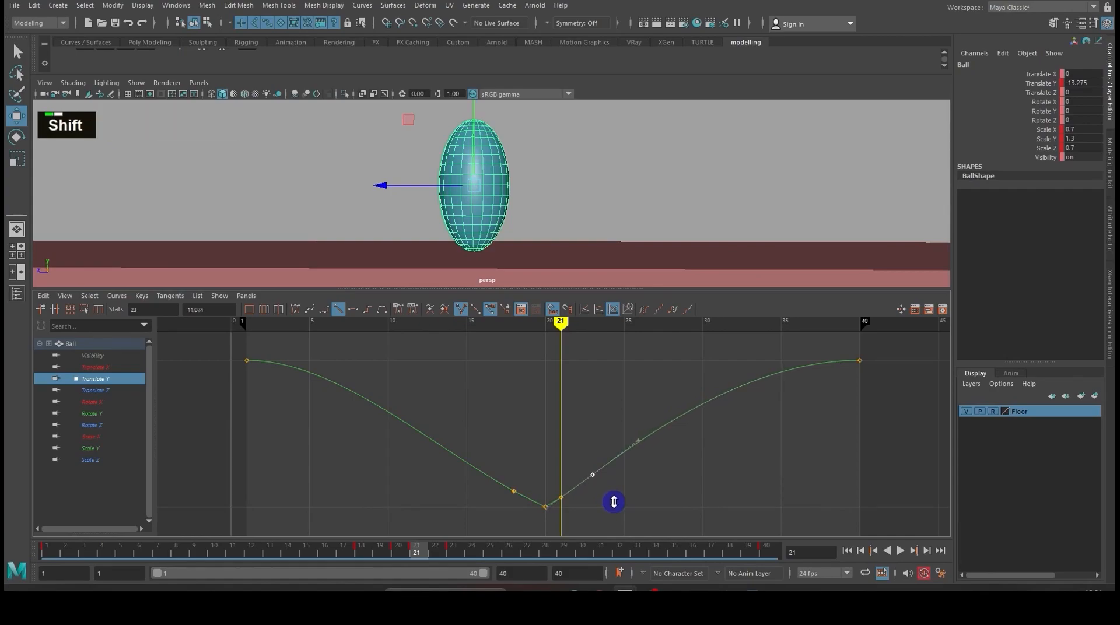
scroll(632, 498, down, 2)
scroll(634, 500, up, 2)
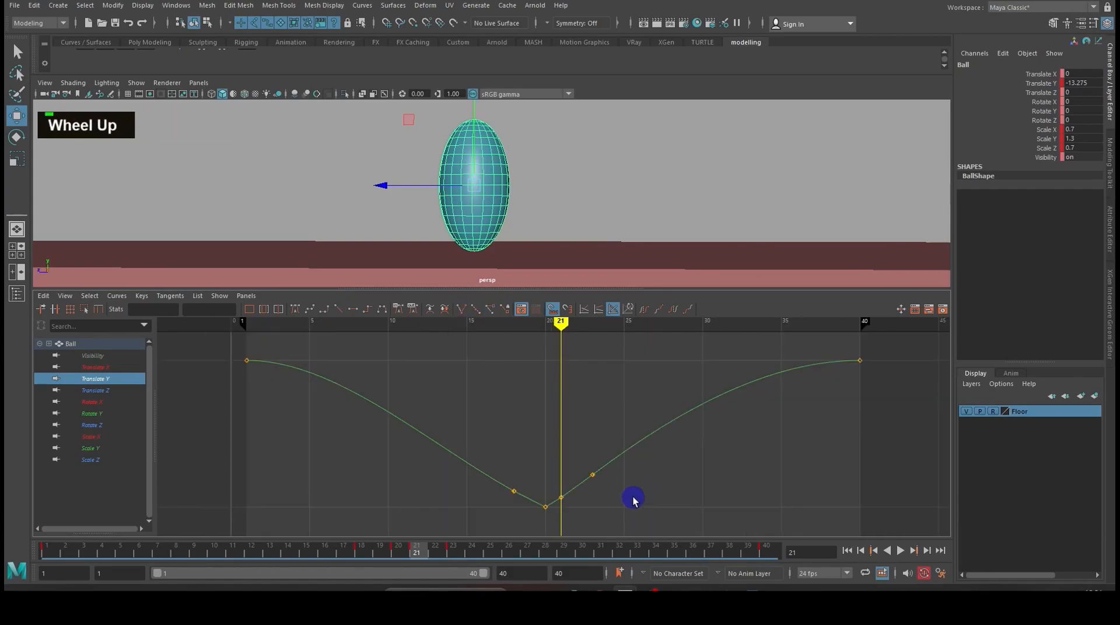
- Adjust the outgoing tangent at frame 23 and the incoming tangent at frame 18 on the Translate Y curve
drag(615, 499, 653, 458)
middle_click(663, 463)
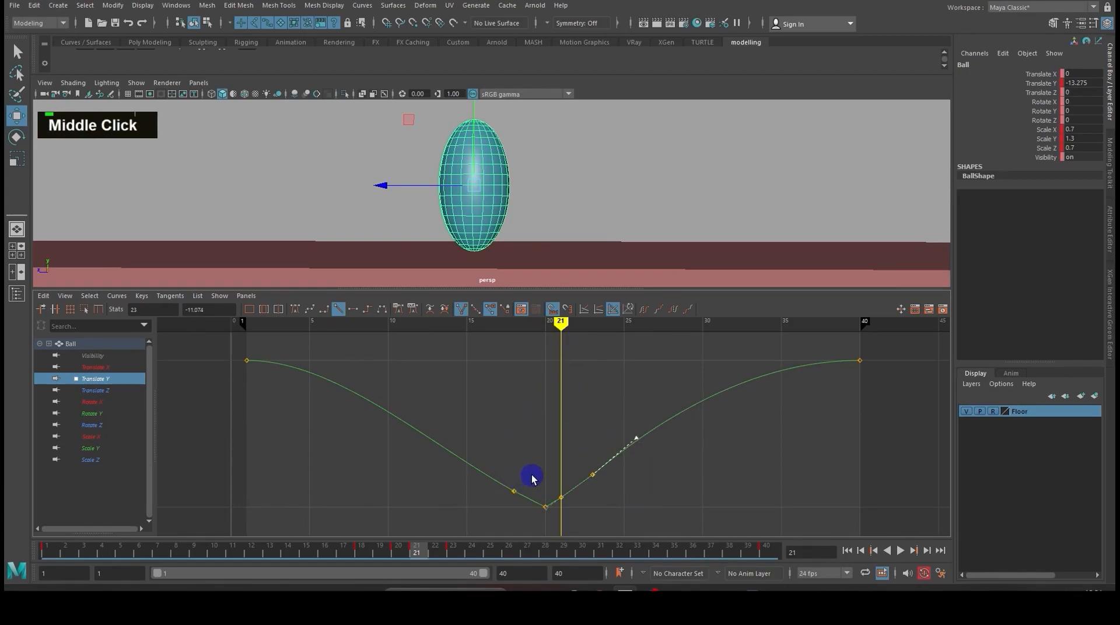
drag(483, 448, 444, 485)
middle_drag(439, 489, 440, 483)
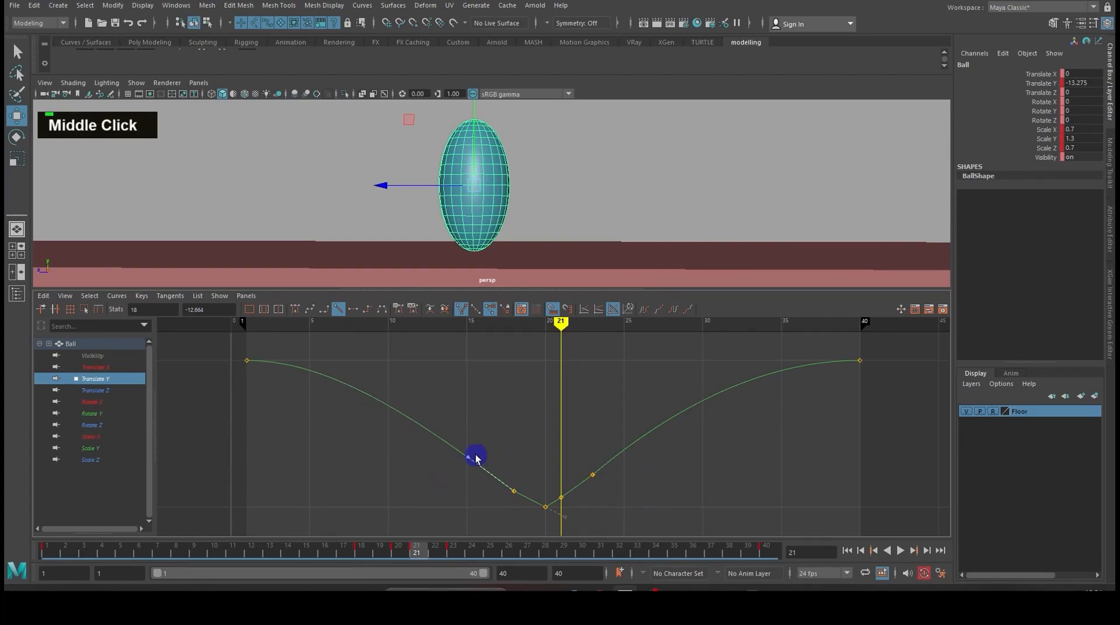
click(508, 426)
scroll(508, 426, down, 2)
click(116, 297)
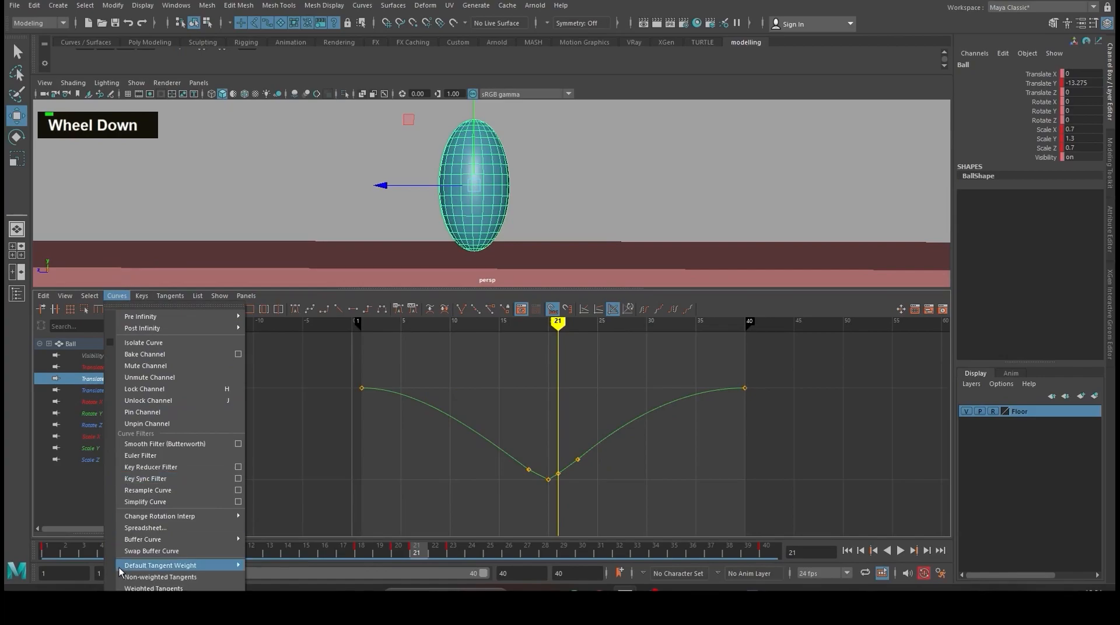
click(511, 405)
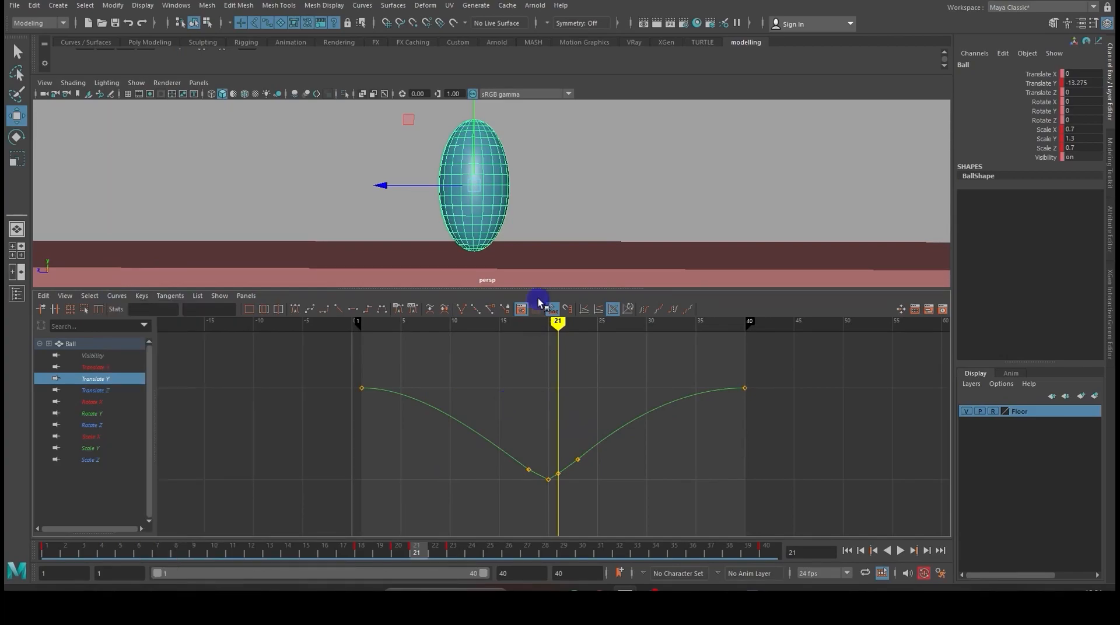
- Maximize the perspective view, deselect the ball, and frame the ball and floor with room above for the bounce
key(space)
click(561, 282)
scroll(561, 288, down, 2)
scroll(562, 287, down, 2)
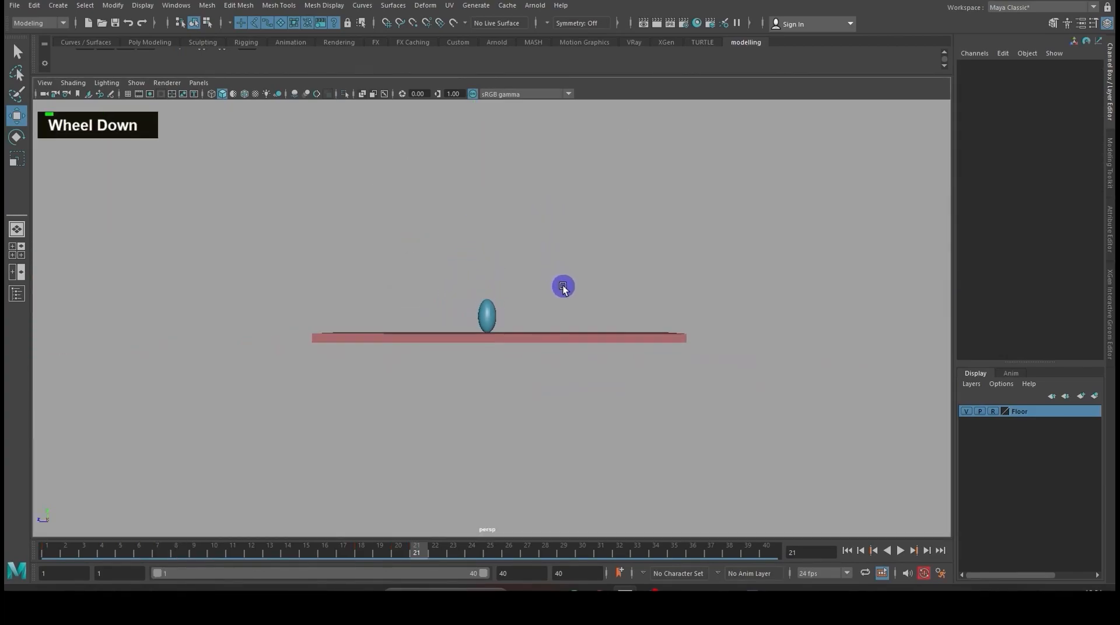
alt+middle_drag(562, 285, 583, 313)
alt+scroll(581, 315, up, 3)
alt+drag(579, 317, 582, 330)
alt+scroll(584, 333, up, 2)
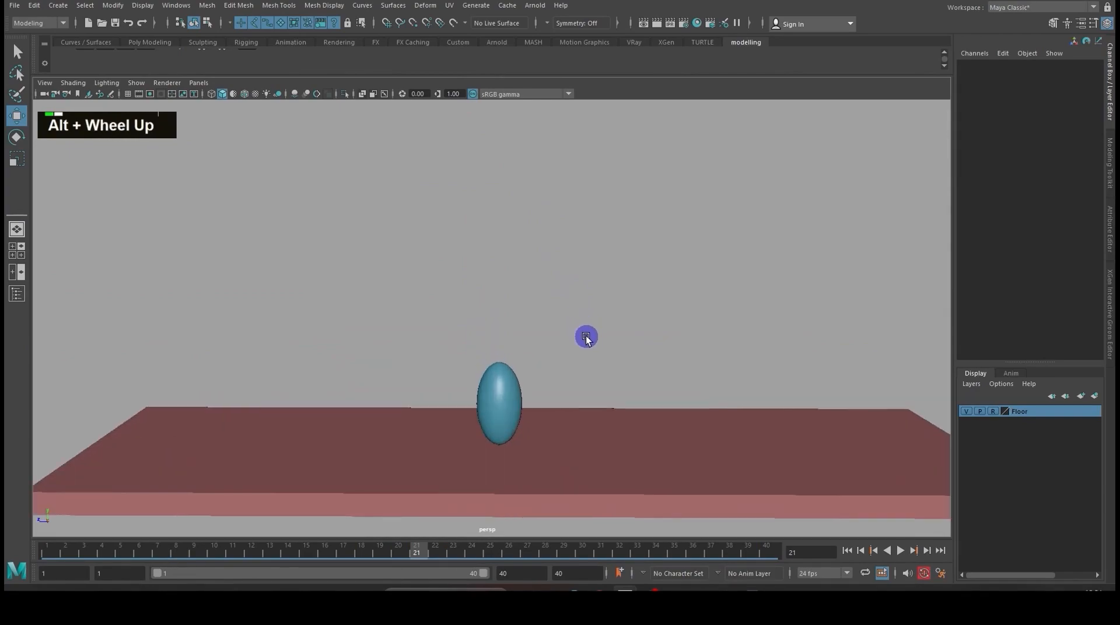
alt+scroll(576, 326, down, 3)
alt+middle_drag(575, 325, 550, 339)
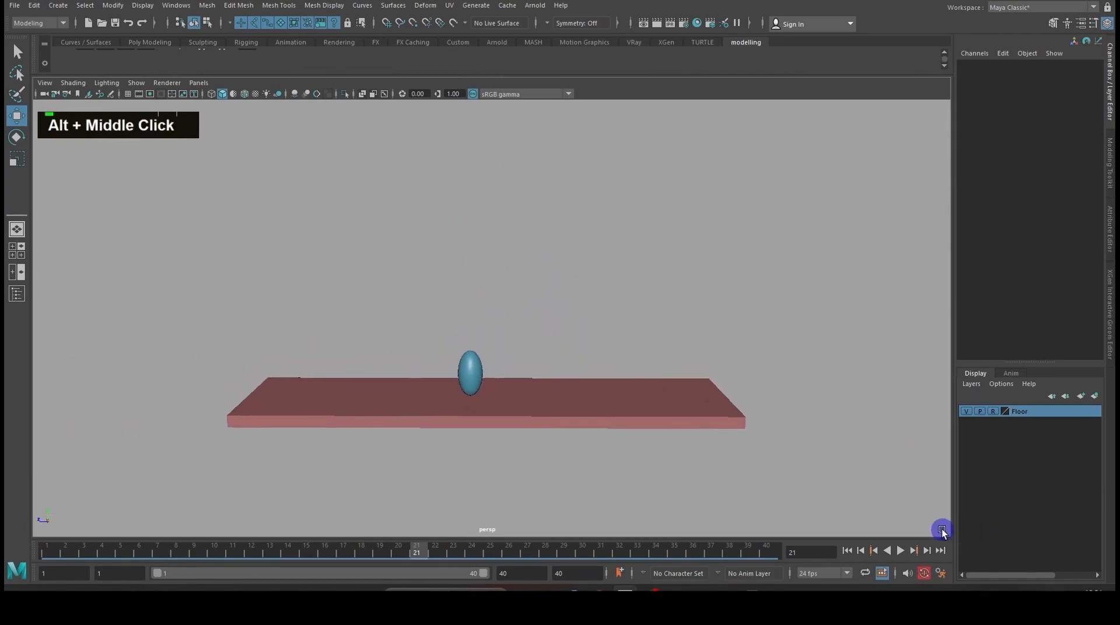
- Play the animation from the first frame to check the finished bounce
click(848, 552)
click(900, 551)
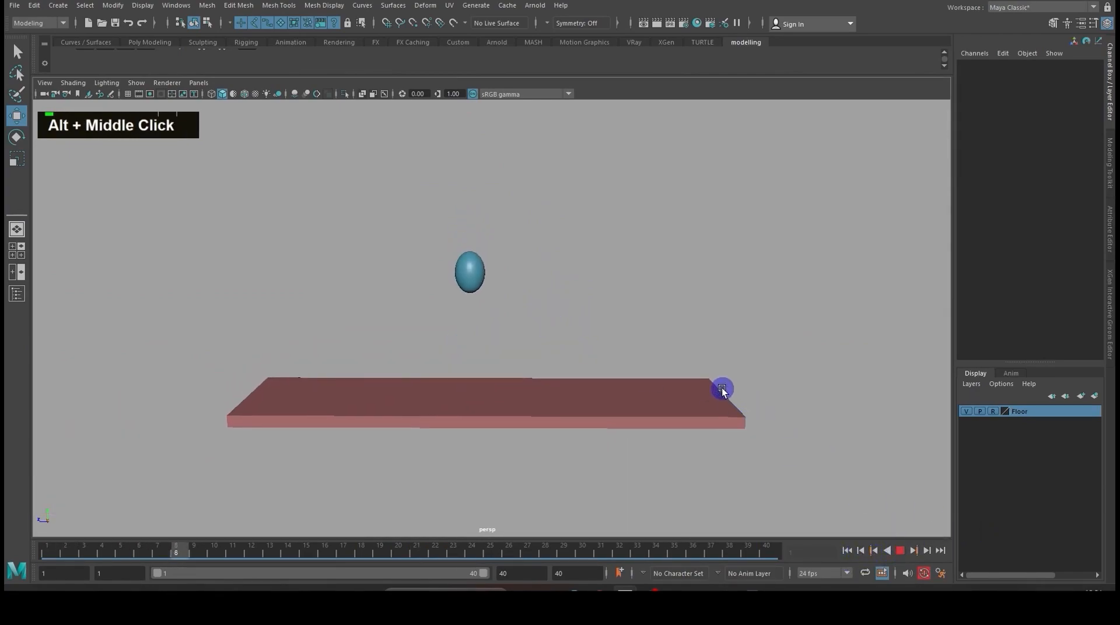
alt+drag(671, 292, 669, 285)
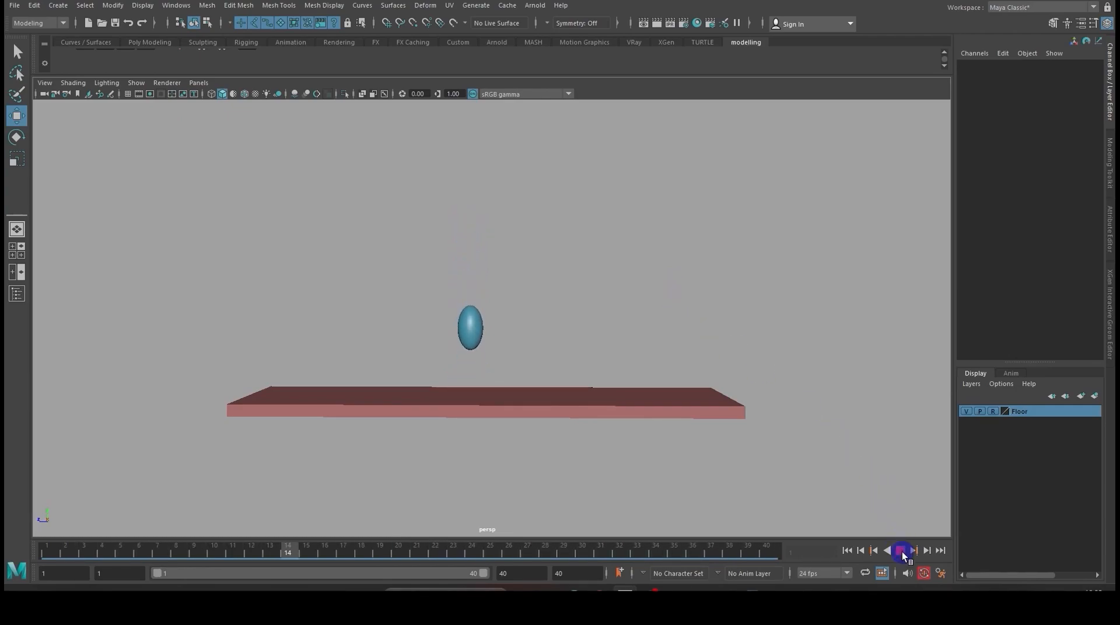
- Cycle the viewport background colour to dark grey and stop the playback
key(alt+b)
key(alt+b)
key(alt+b)
key(alt+b)
key(alt+b)
key(alt+b)
key(alt+b)
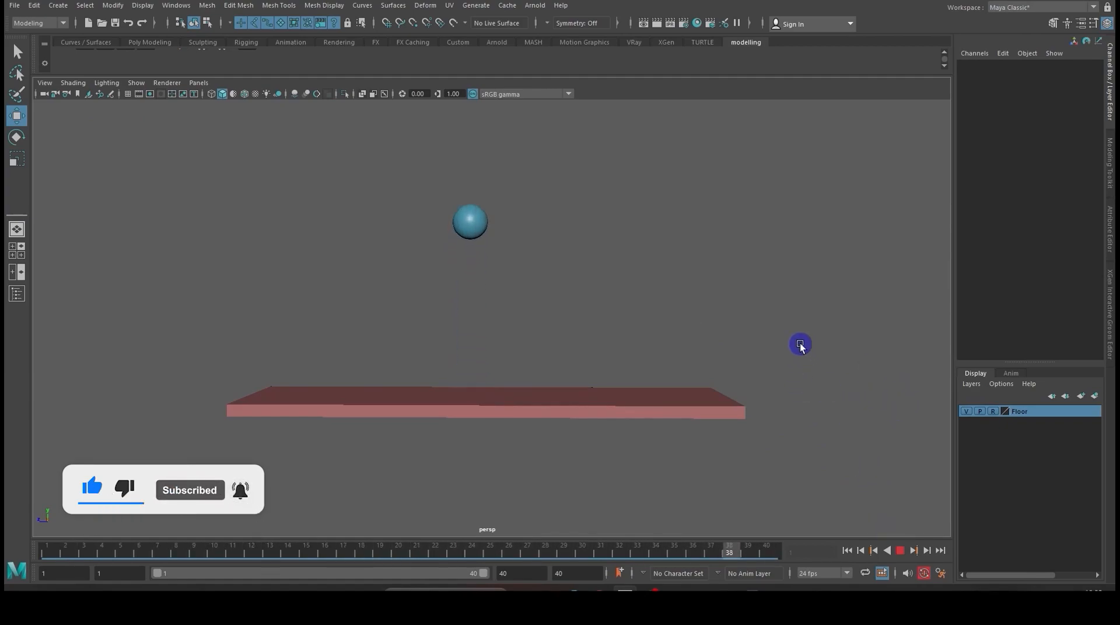
click(899, 550)
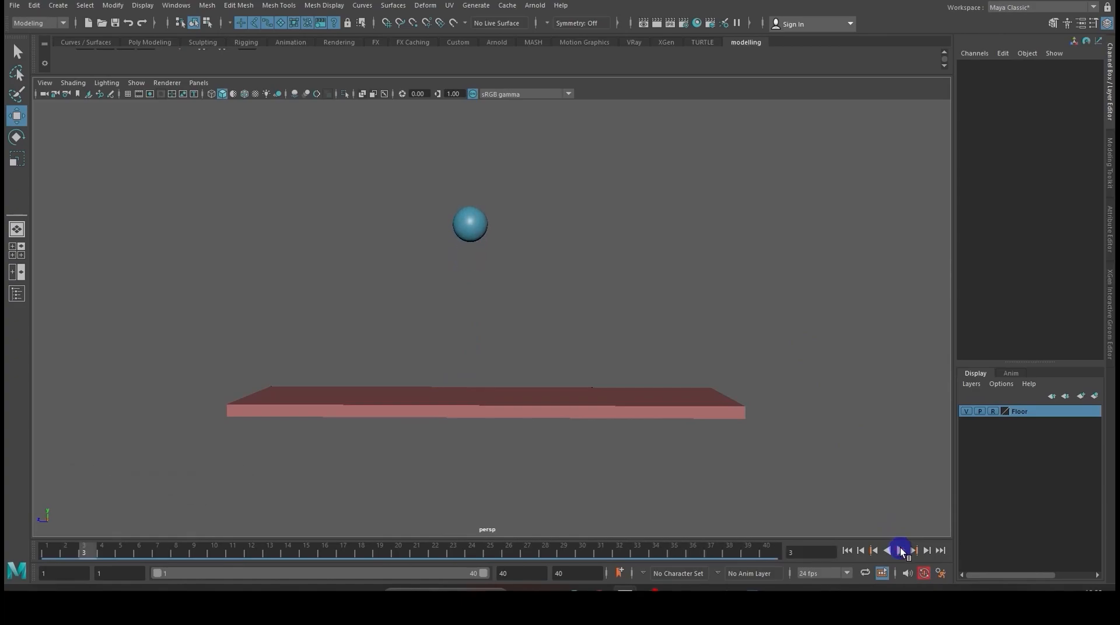